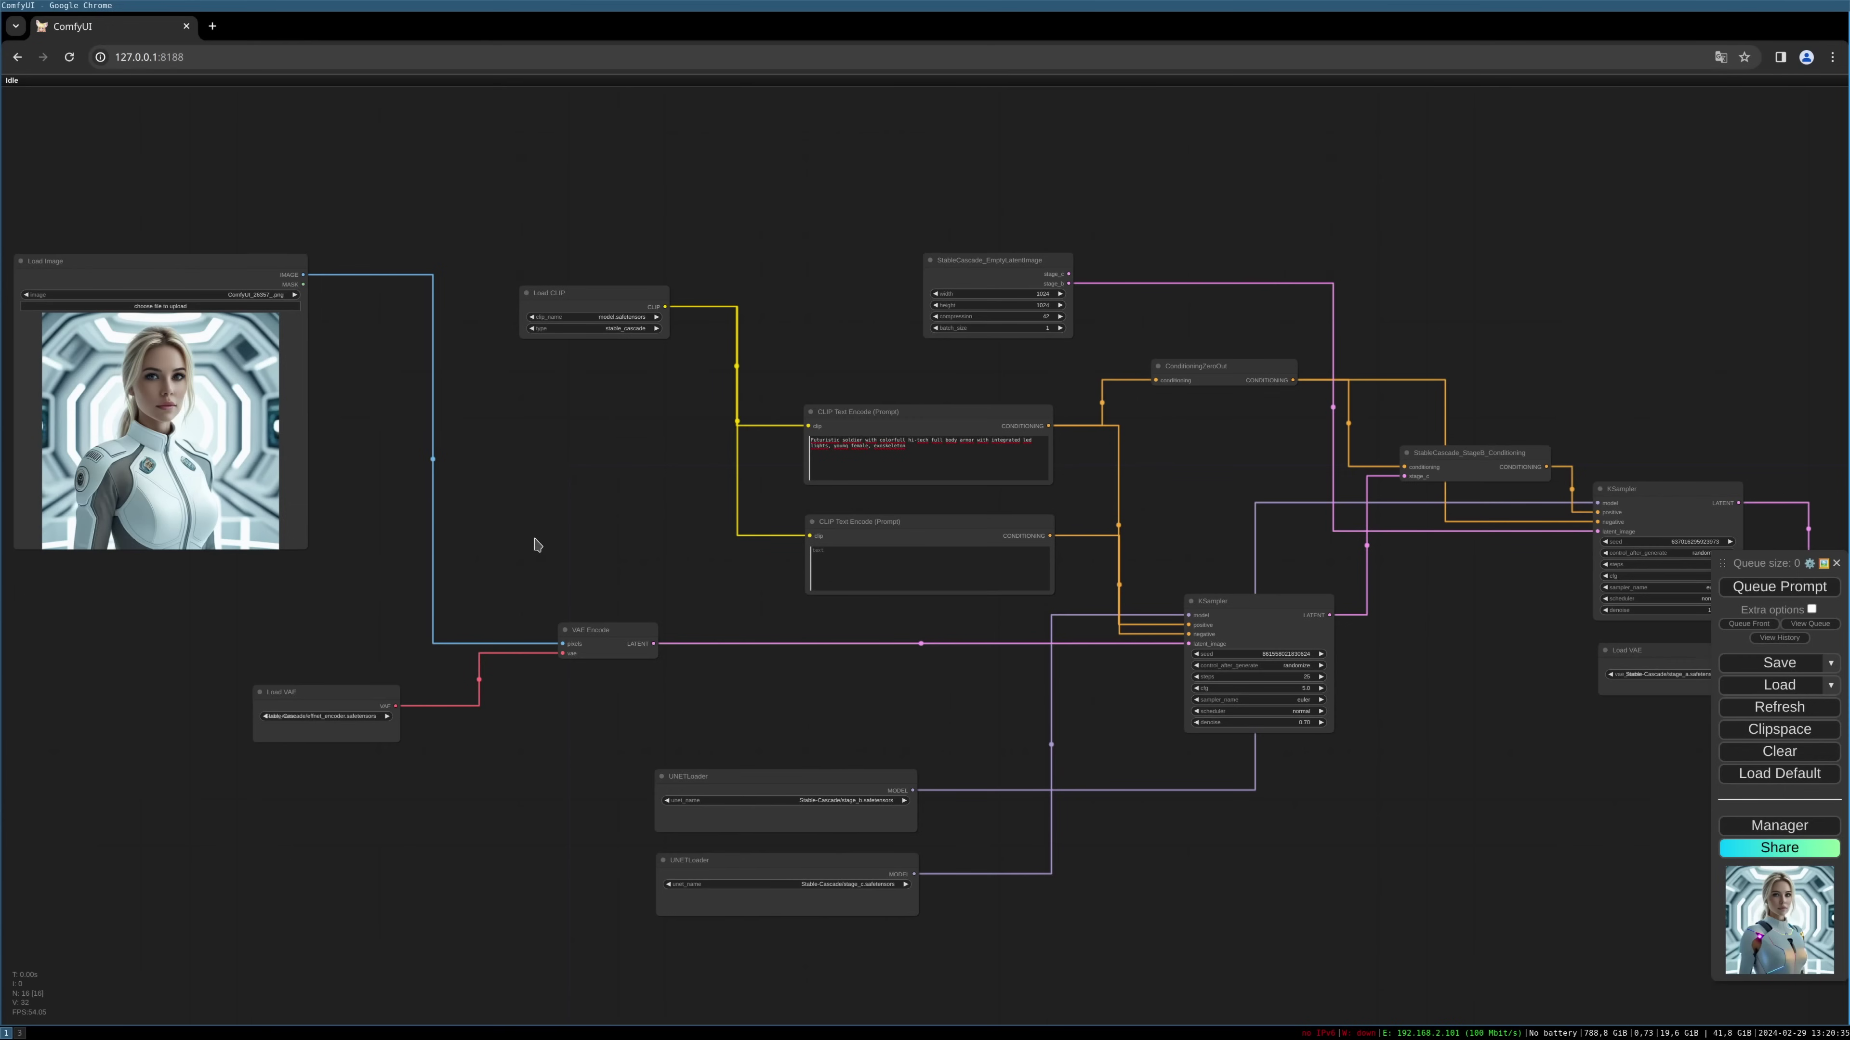
Step: Add a VAE Encode (for Inpainting) node fed by the Load Image pixels and the Load VAE output
{"action": "double_click", "coordinate": [537, 544]}
{"action": "type", "text": "in"}
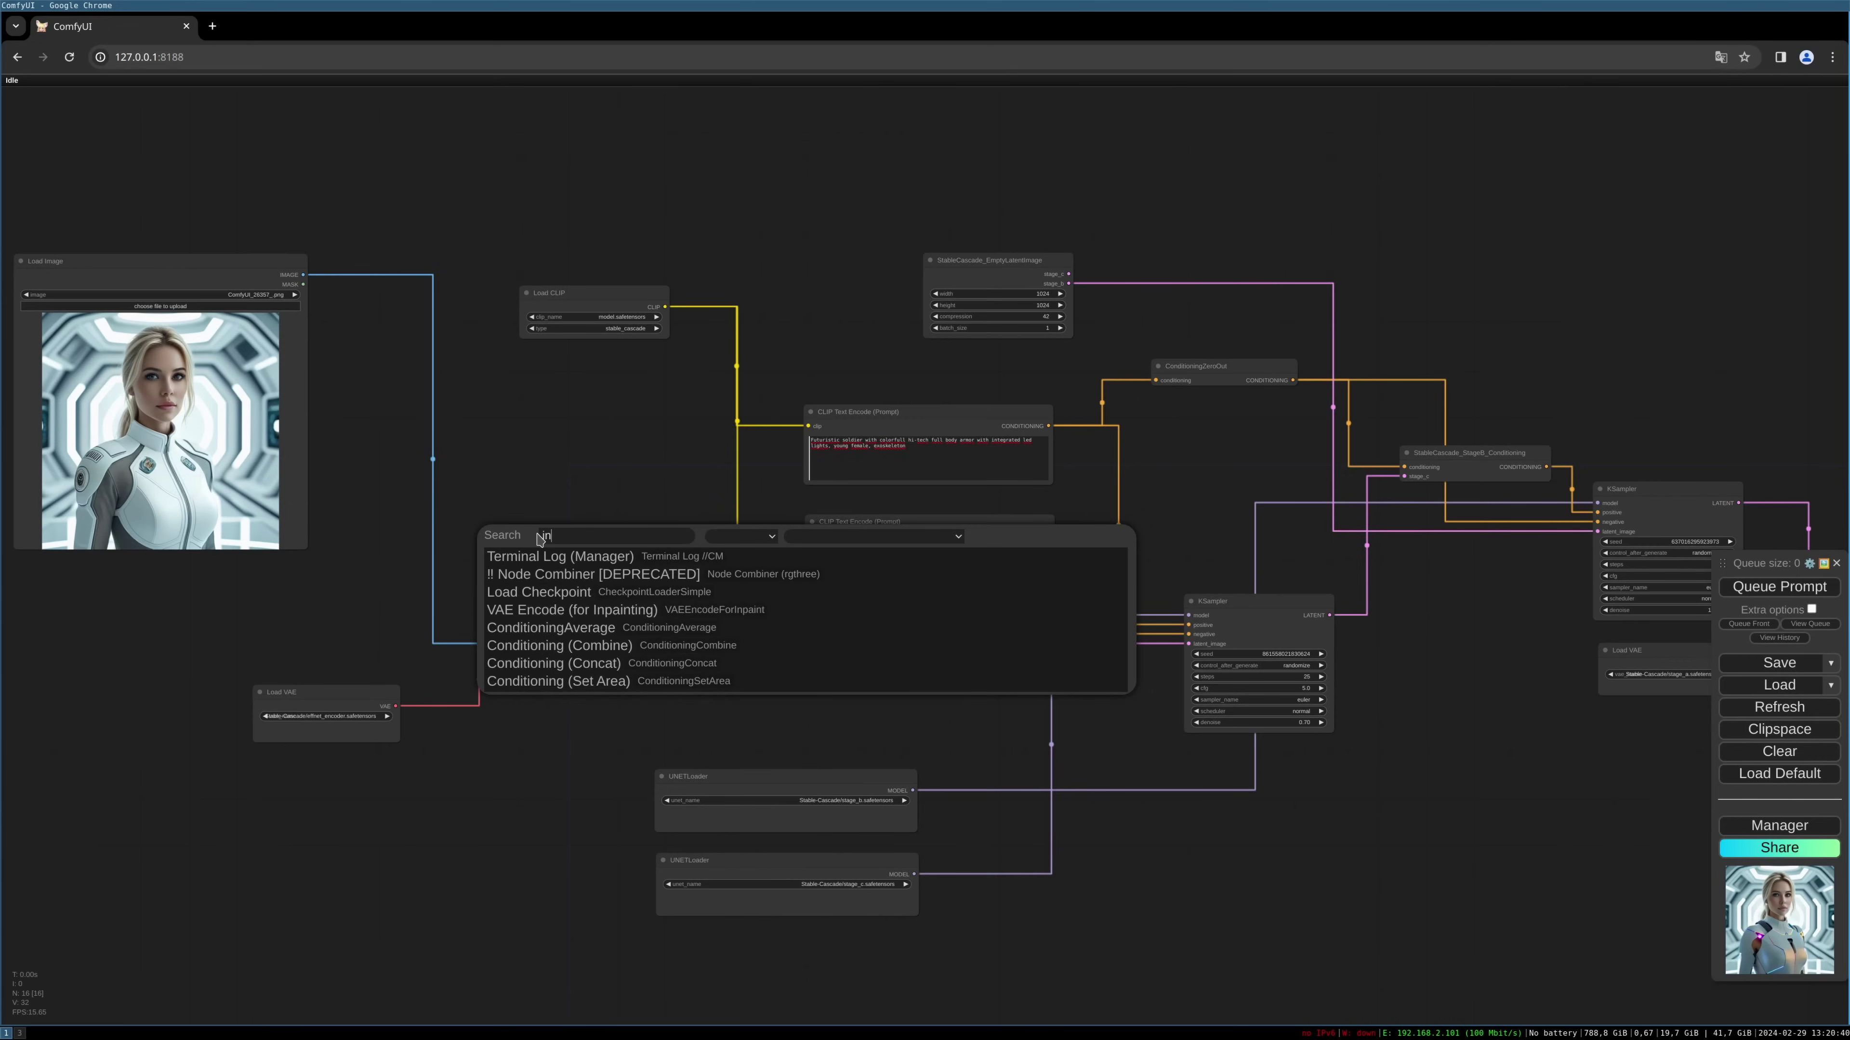
{"action": "type", "text": "paint"}
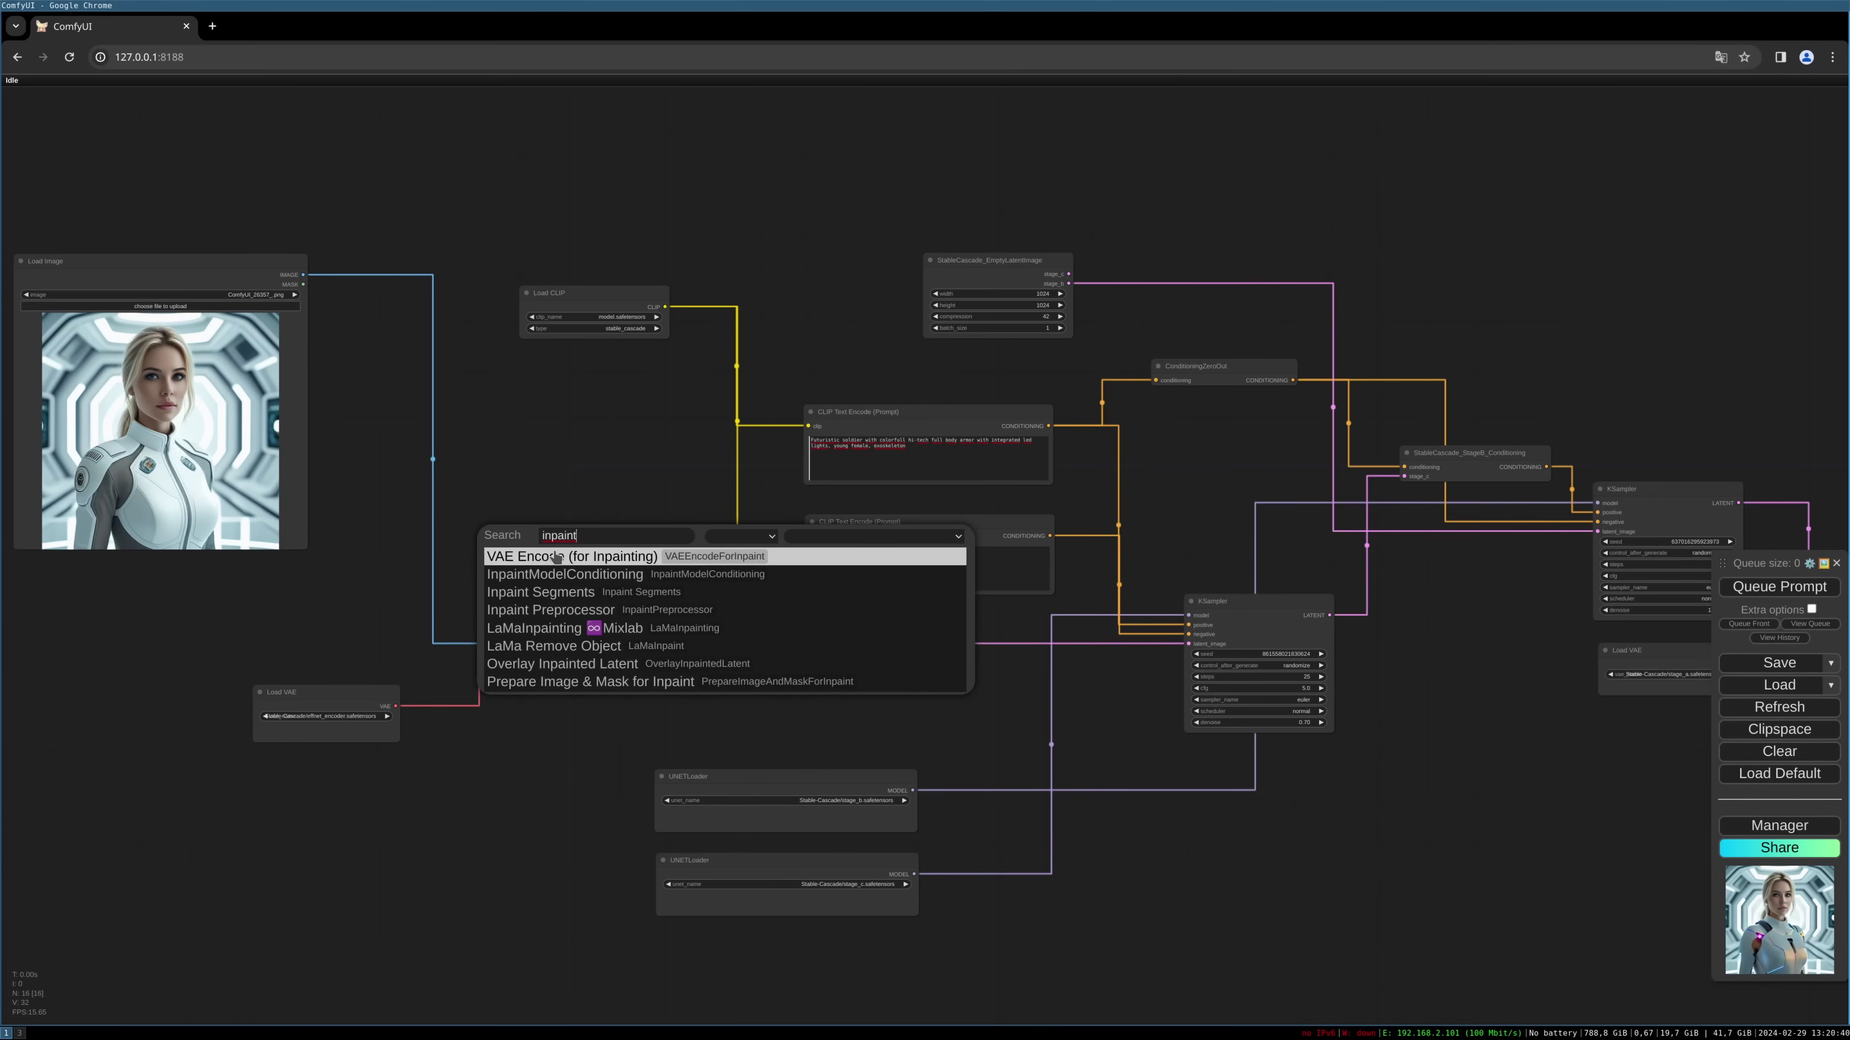
{"action": "left_click", "coordinate": [553, 556]}
{"action": "left_click", "coordinate": [582, 551]}
{"action": "left_click_drag", "start_coordinate": [582, 551], "coordinate": [583, 563]}
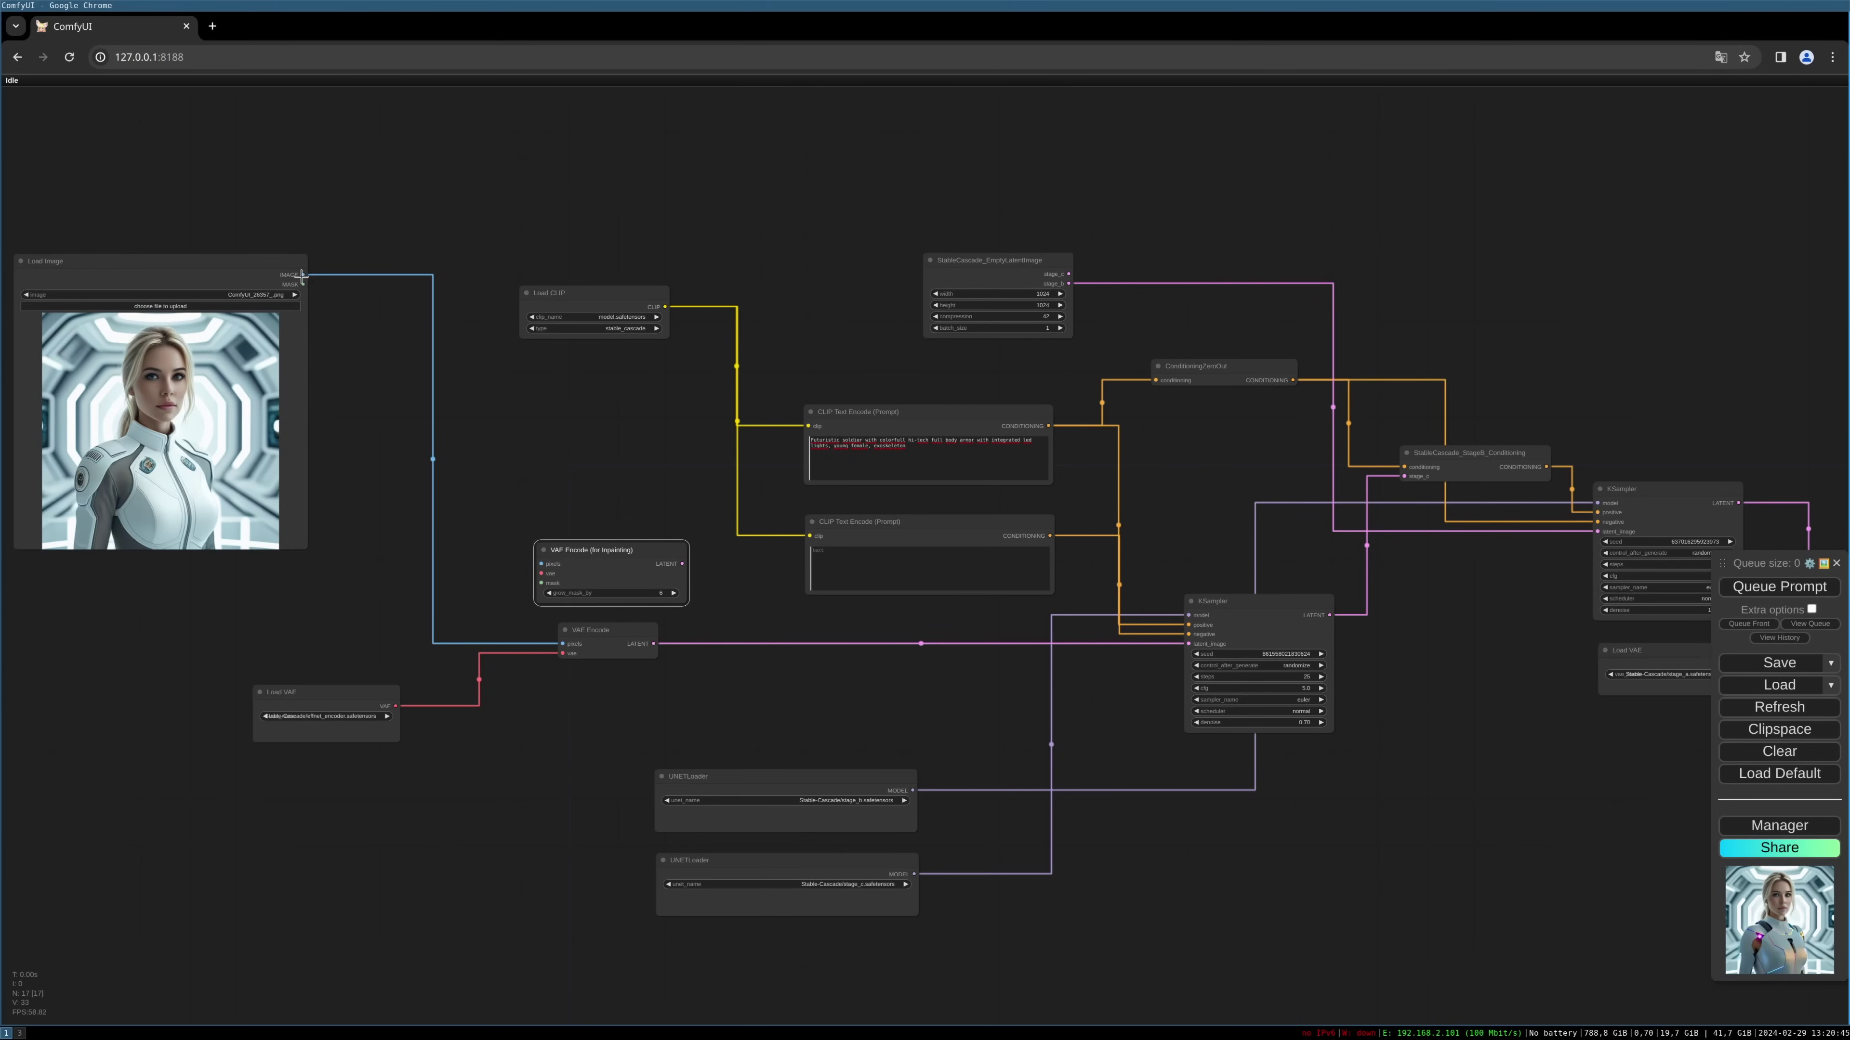
{"action": "left_click_drag", "start_coordinate": [303, 274], "coordinate": [541, 563]}
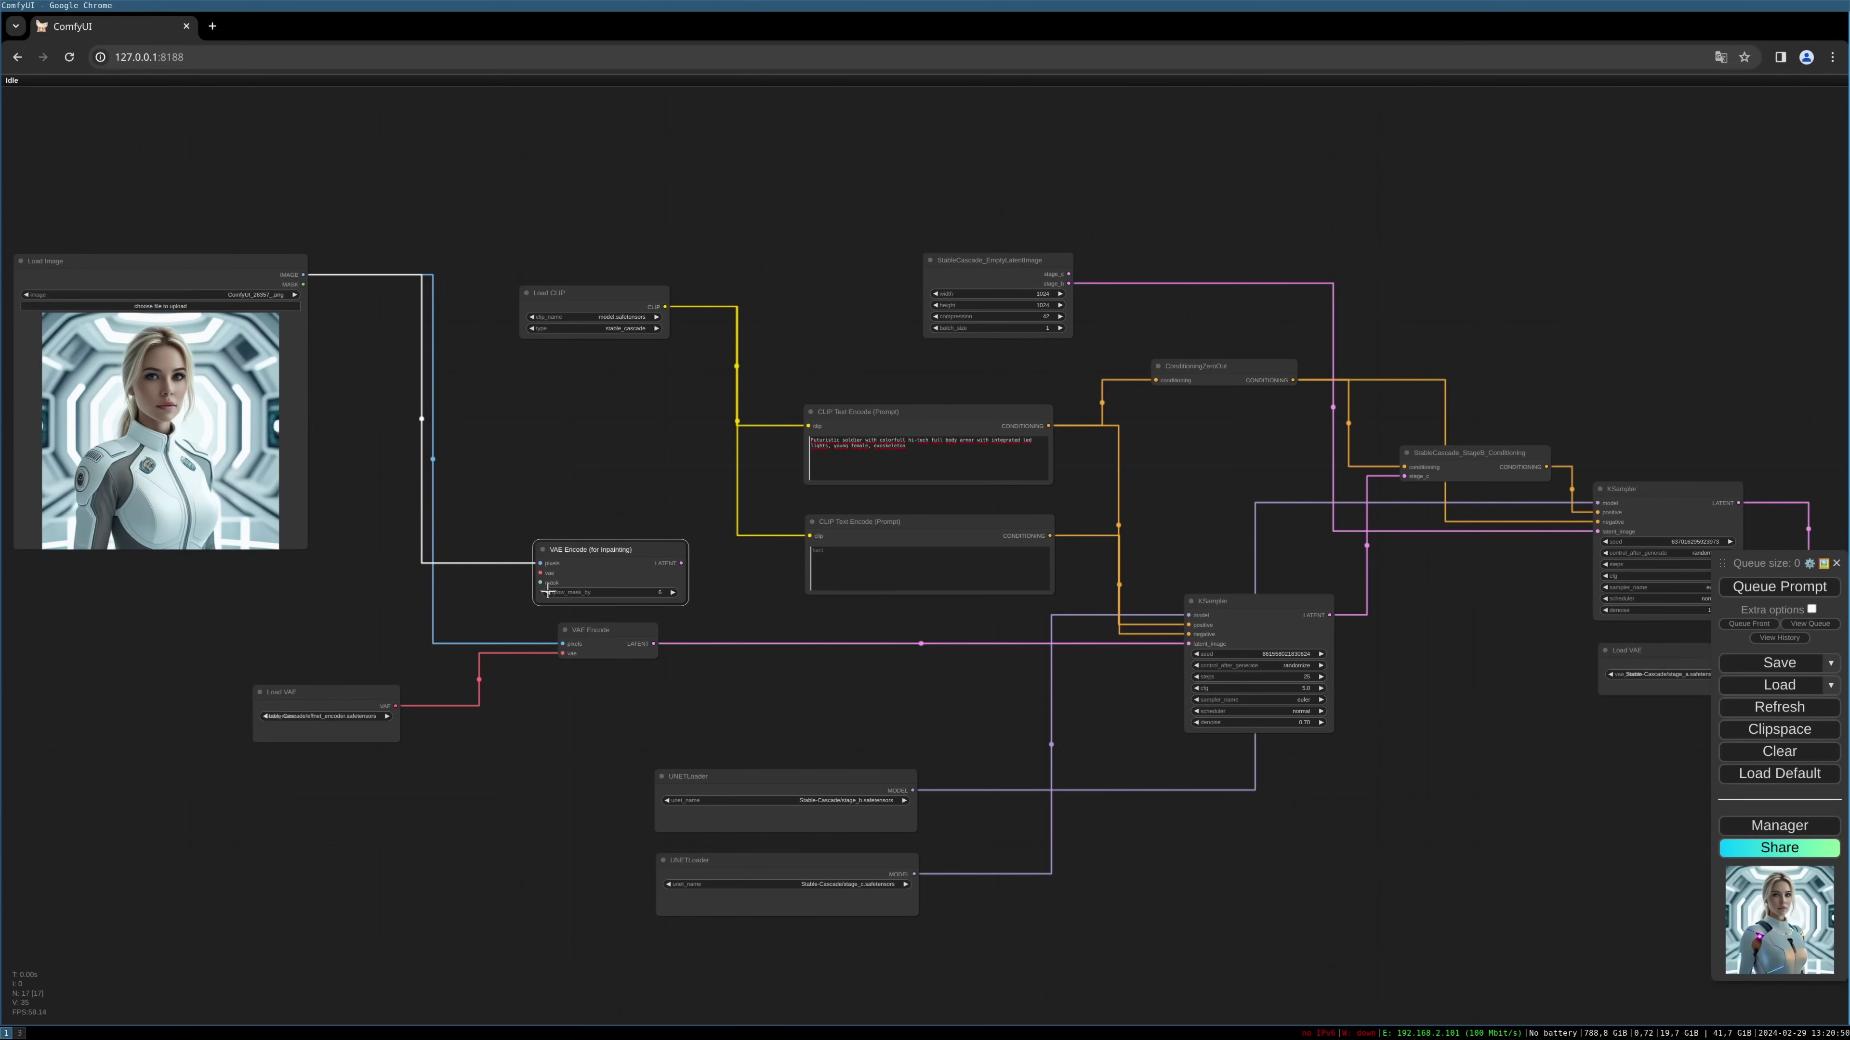
{"action": "left_click_drag", "start_coordinate": [393, 702], "coordinate": [1188, 644]}
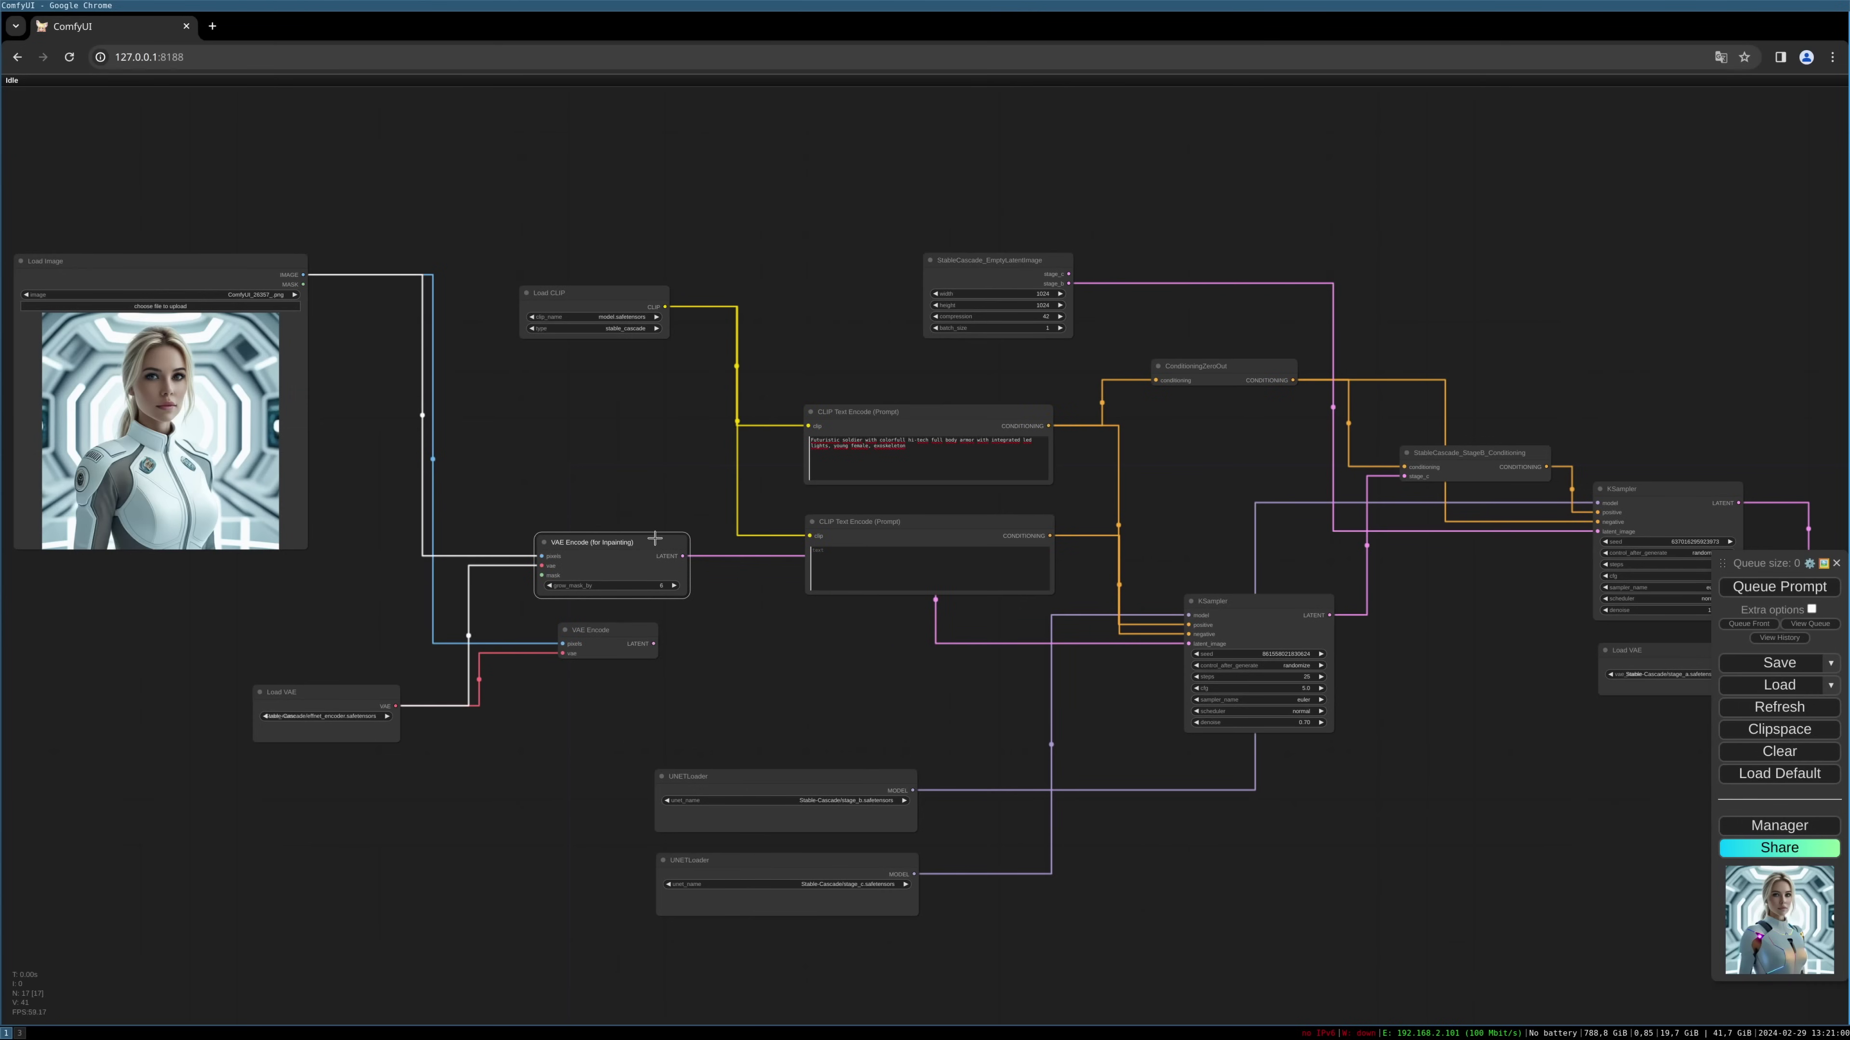
Step: Delete the old VAE Encode node and tidy the Empty Latent Image and Load VAE positions
{"action": "left_click", "coordinate": [1305, 617]}
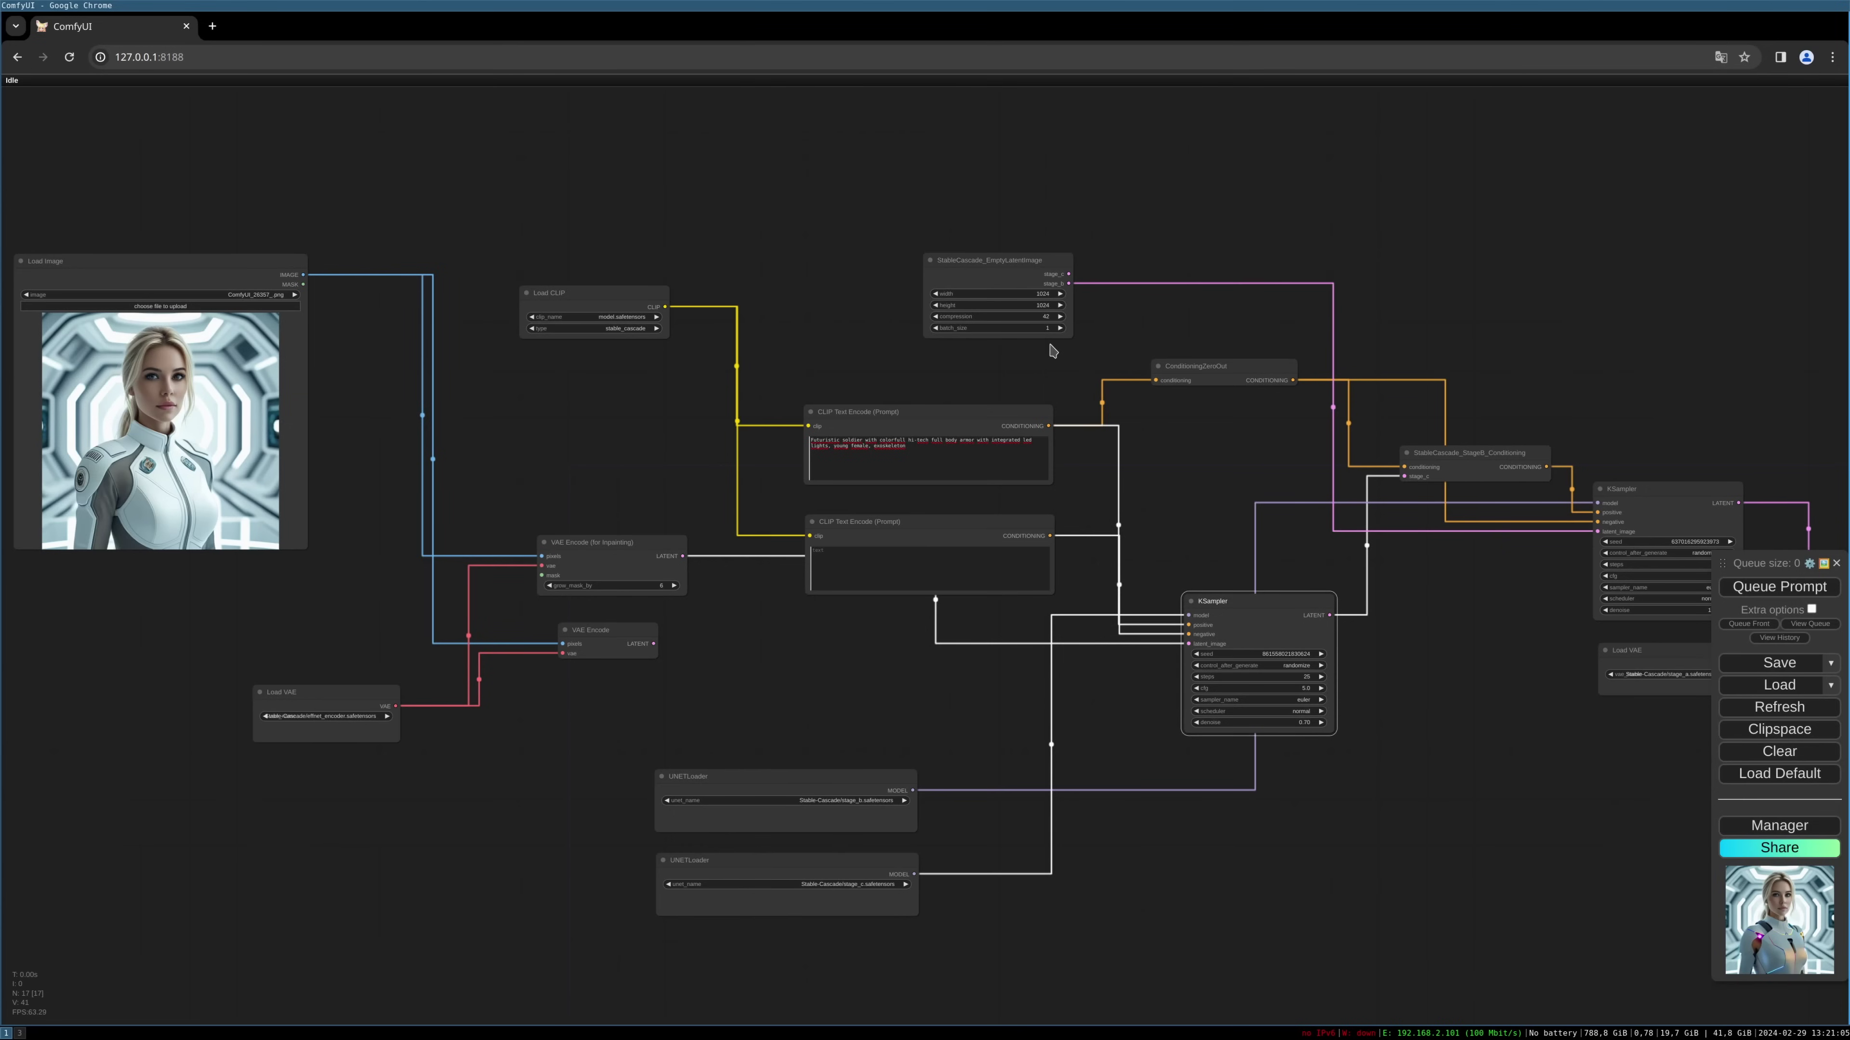
{"action": "left_click_drag", "start_coordinate": [983, 275], "coordinate": [972, 273]}
{"action": "left_click_drag", "start_coordinate": [613, 639], "coordinate": [607, 638]}
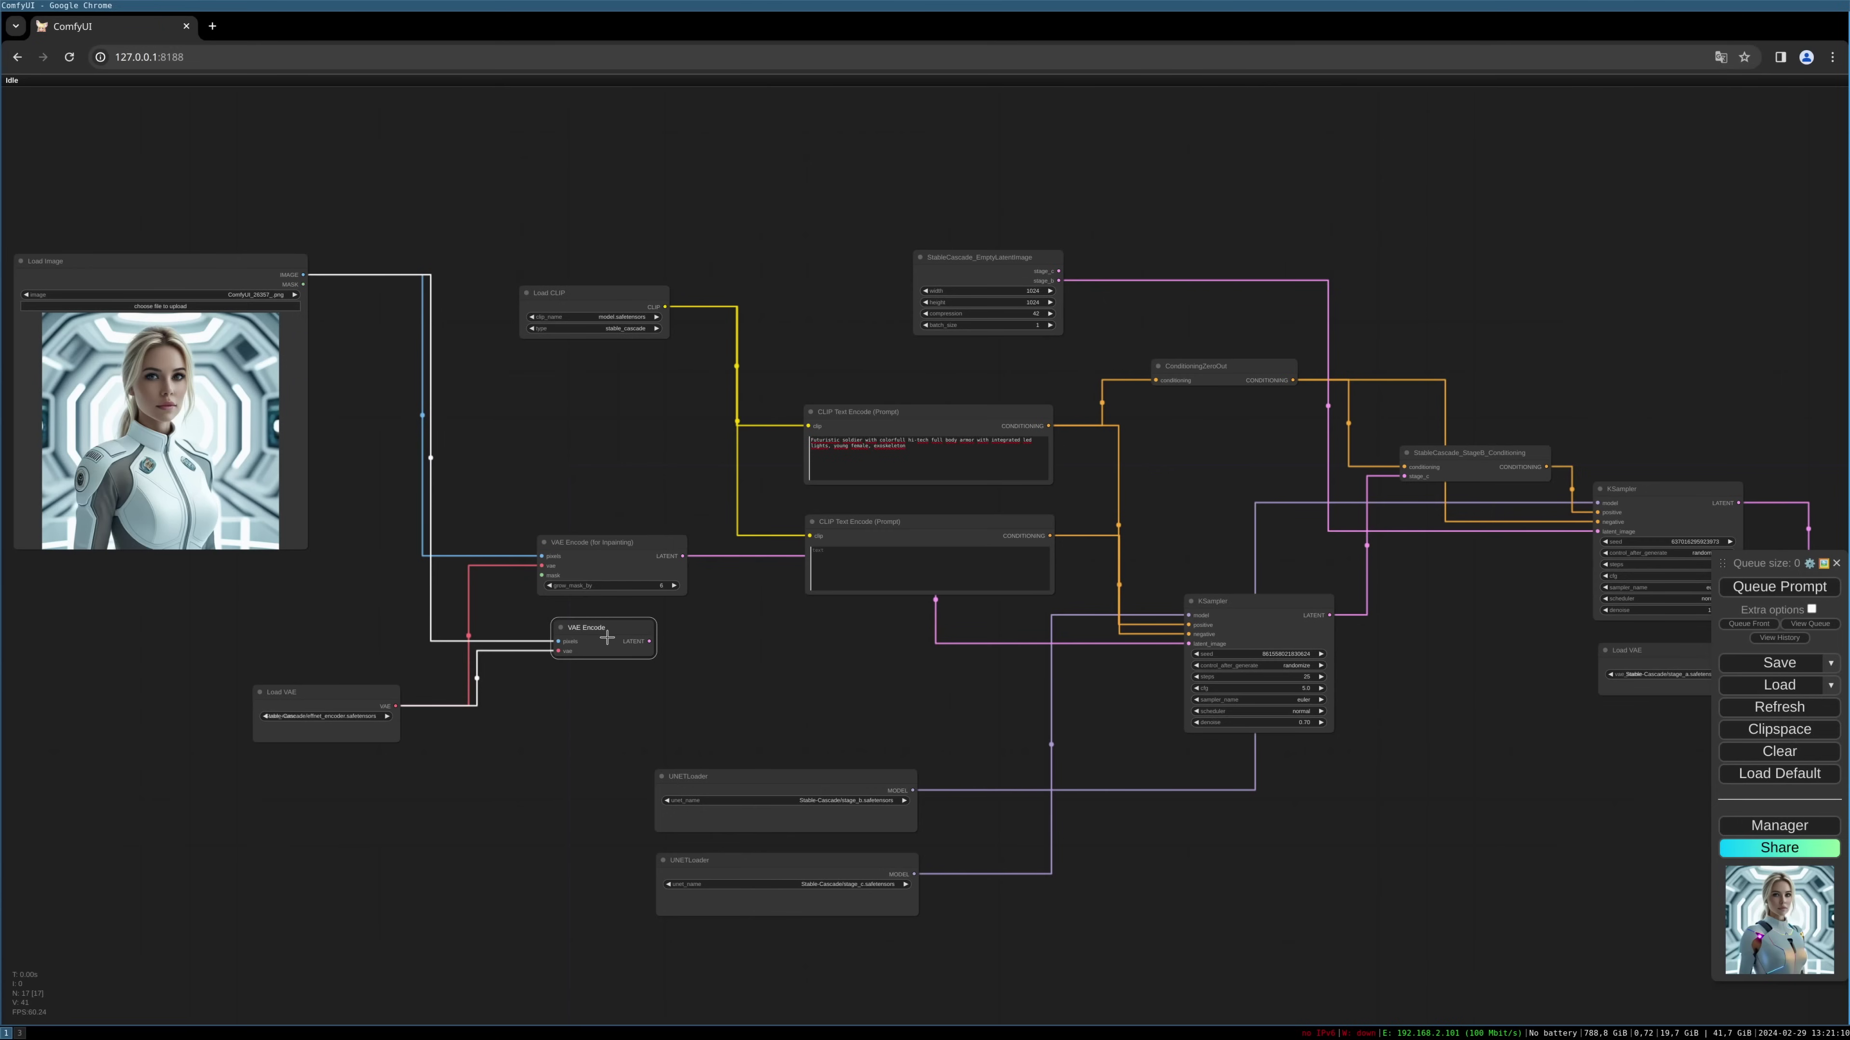
{"action": "key", "text": "Delete"}
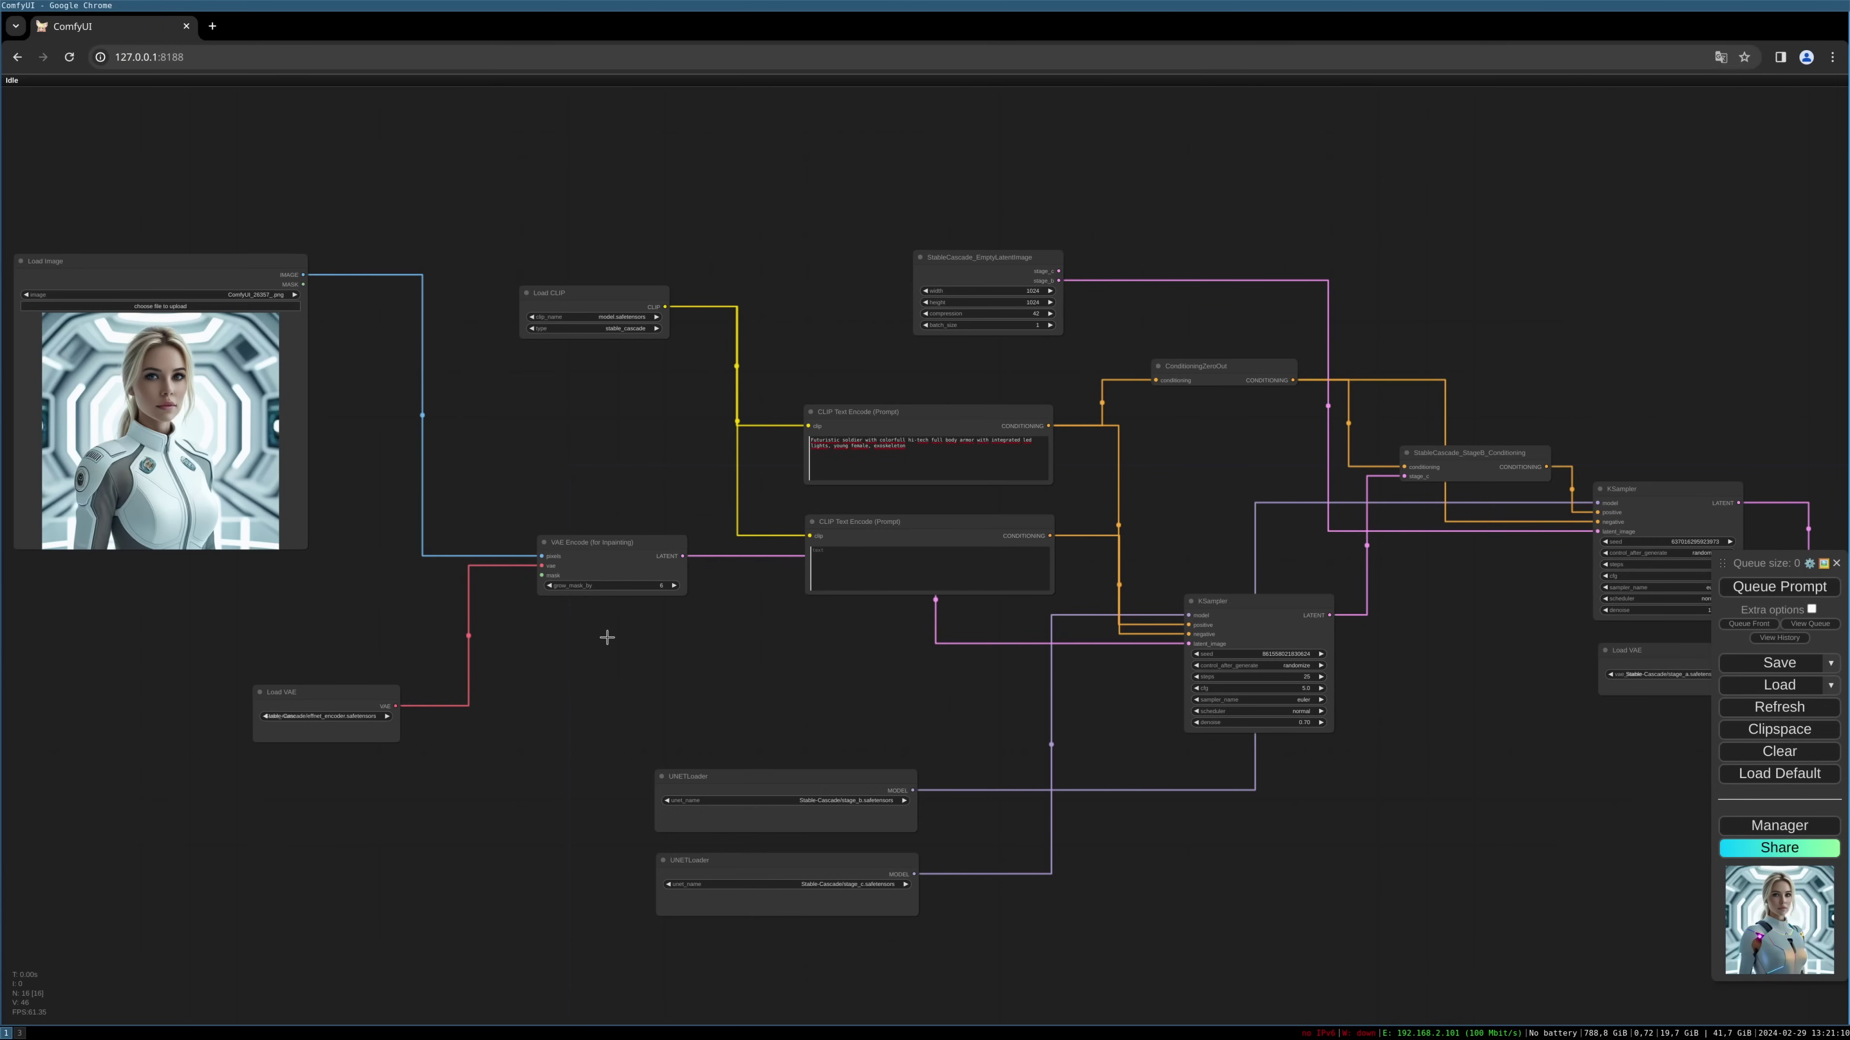
{"action": "left_click_drag", "start_coordinate": [381, 687], "coordinate": [288, 690]}
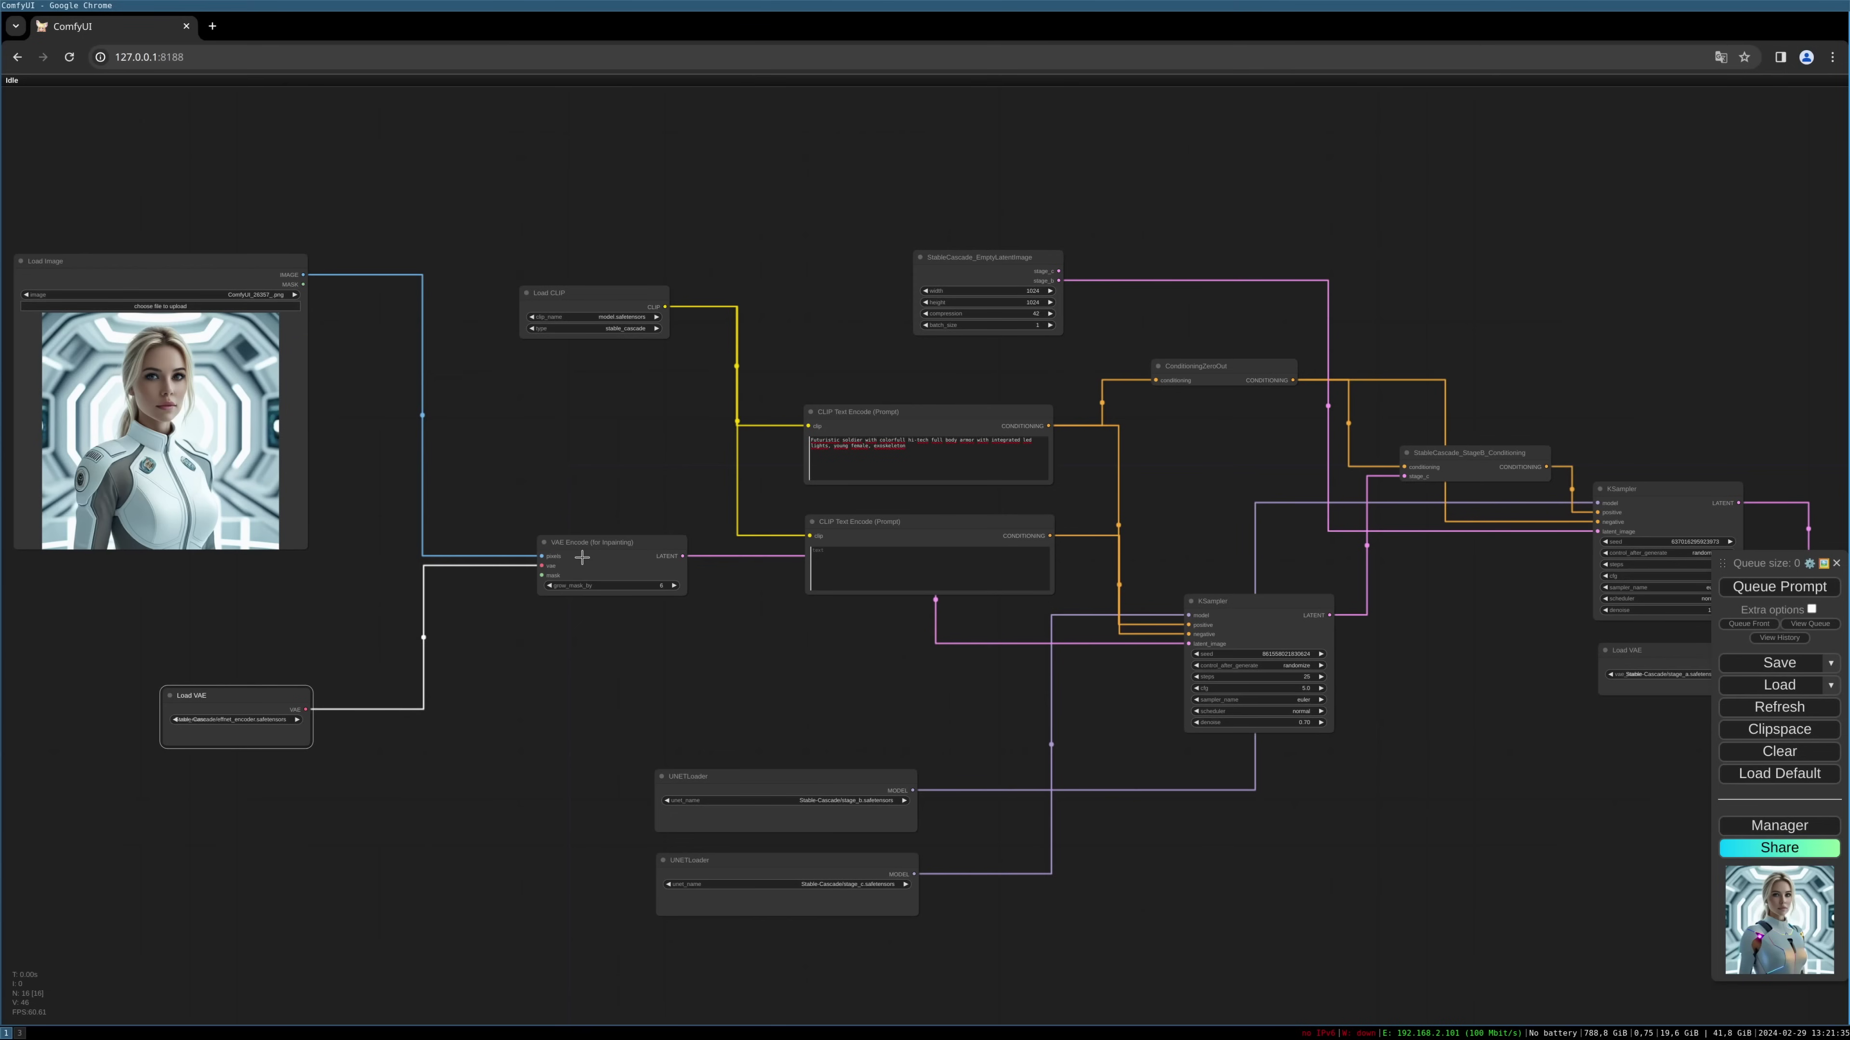
Step: Open the Load Image portrait in the MaskEditor and paint the mask over the jacket
{"action": "right_click", "coordinate": [145, 373]}
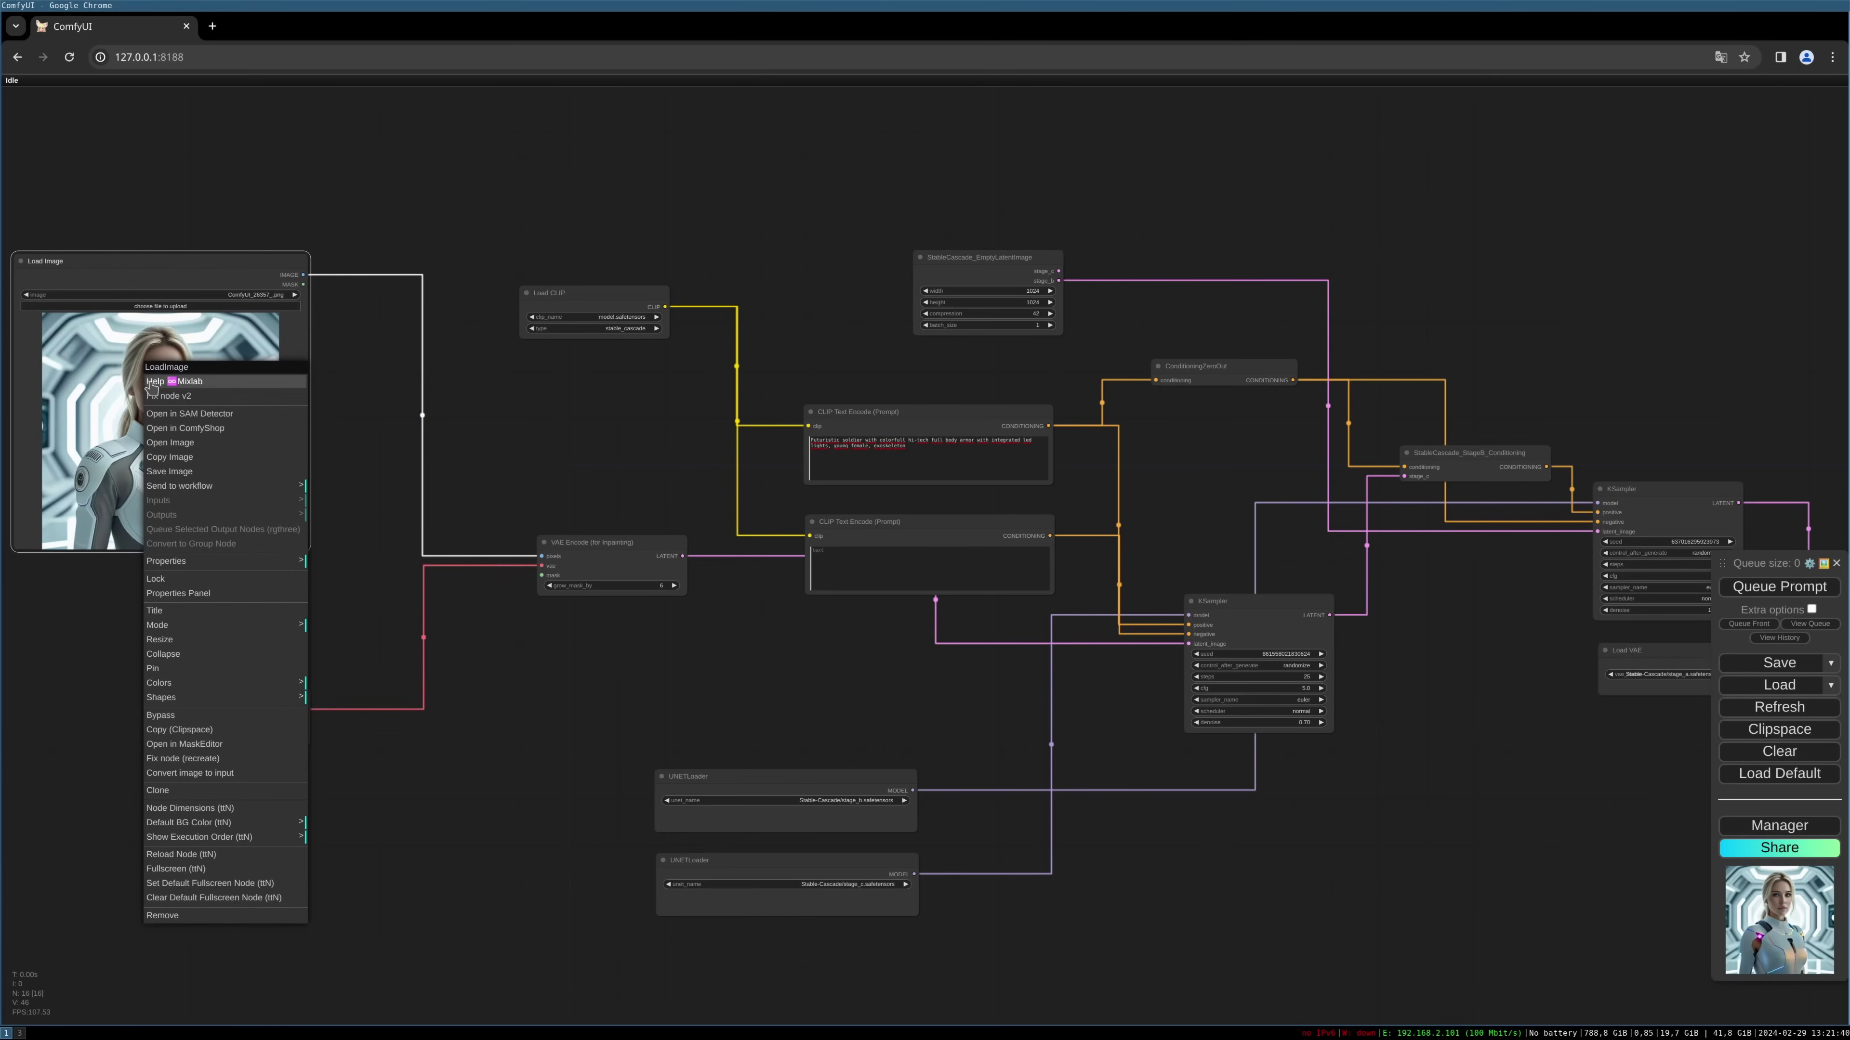
{"action": "left_click", "coordinate": [252, 432]}
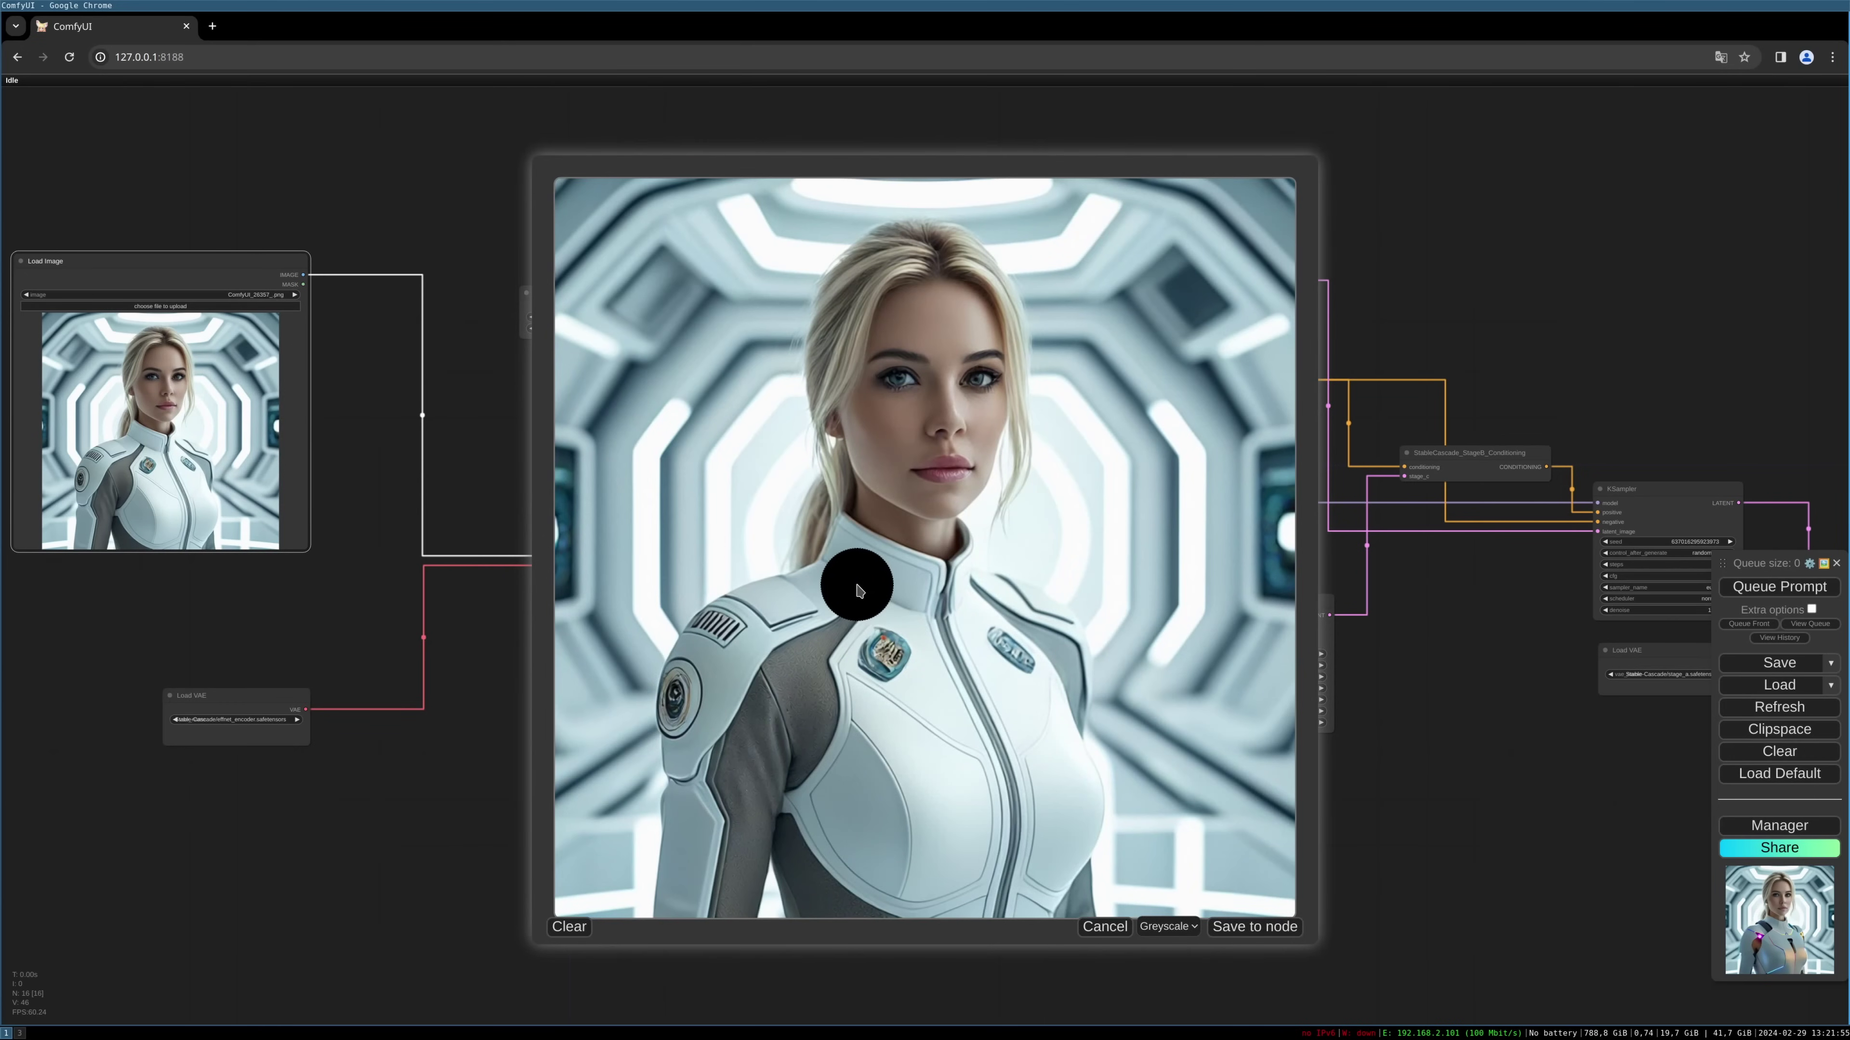
{"action": "mouse_move", "coordinate": [851, 588]}
{"action": "left_mouse_down"}
{"action": "mouse_move", "coordinate": [705, 655]}
{"action": "mouse_move", "coordinate": [685, 906]}
{"action": "mouse_move", "coordinate": [724, 903]}
{"action": "mouse_move", "coordinate": [748, 810]}
{"action": "mouse_move", "coordinate": [747, 675]}
{"action": "mouse_move", "coordinate": [817, 649]}
{"action": "mouse_move", "coordinate": [849, 563]}
{"action": "mouse_move", "coordinate": [1056, 648]}
{"action": "mouse_move", "coordinate": [1063, 914]}
{"action": "mouse_move", "coordinate": [820, 910]}
{"action": "mouse_move", "coordinate": [804, 853]}
{"action": "mouse_move", "coordinate": [814, 882]}
{"action": "mouse_move", "coordinate": [821, 695]}
{"action": "mouse_move", "coordinate": [893, 644]}
{"action": "mouse_move", "coordinate": [1018, 680]}
{"action": "mouse_move", "coordinate": [1031, 814]}
{"action": "mouse_move", "coordinate": [857, 860]}
{"action": "mouse_move", "coordinate": [828, 728]}
{"action": "mouse_move", "coordinate": [995, 794]}
{"action": "mouse_move", "coordinate": [883, 734]}
{"action": "mouse_move", "coordinate": [891, 690]}
{"action": "mouse_move", "coordinate": [964, 759]}
{"action": "mouse_move", "coordinate": [919, 738]}
{"action": "left_mouse_up"}
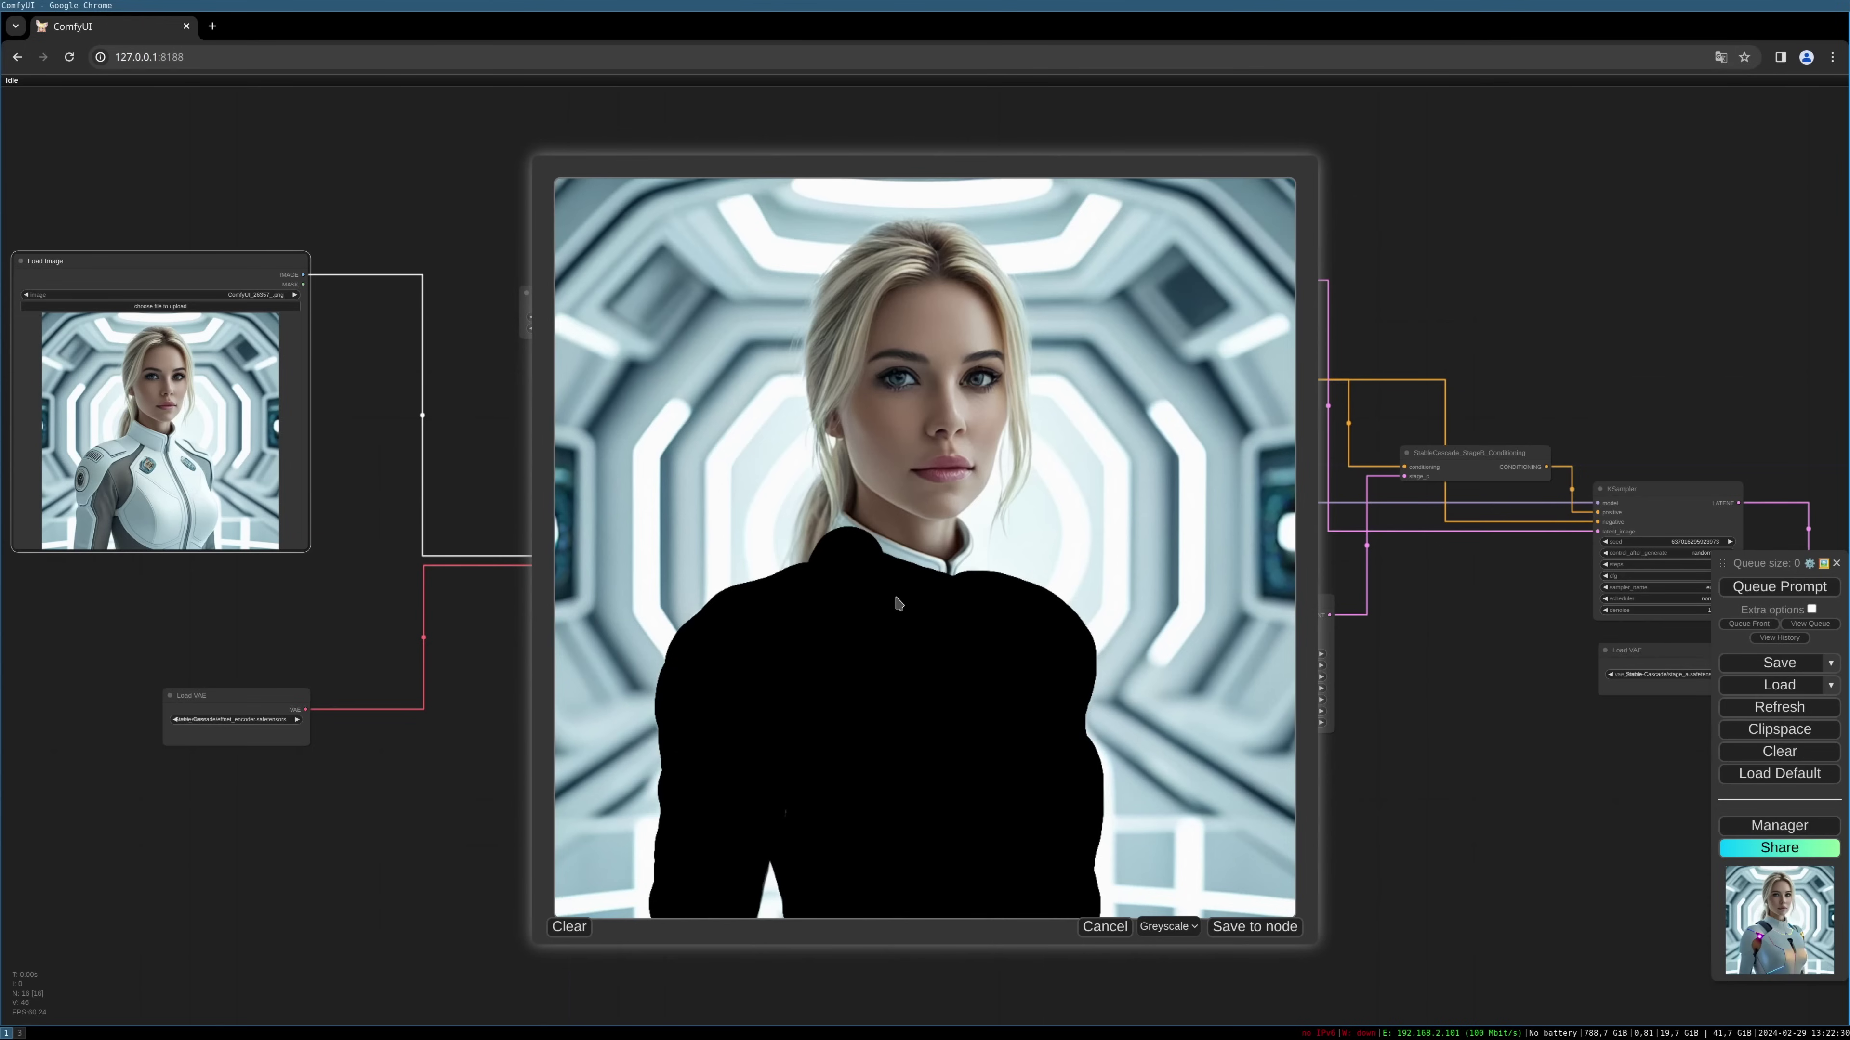
Step: With a smaller brush, mask the neck-to-collar area and the leftover patch above the left collar
{"action": "scroll", "coordinate": [1013, 510], "scroll_direction": "down", "scroll_amount": 10}
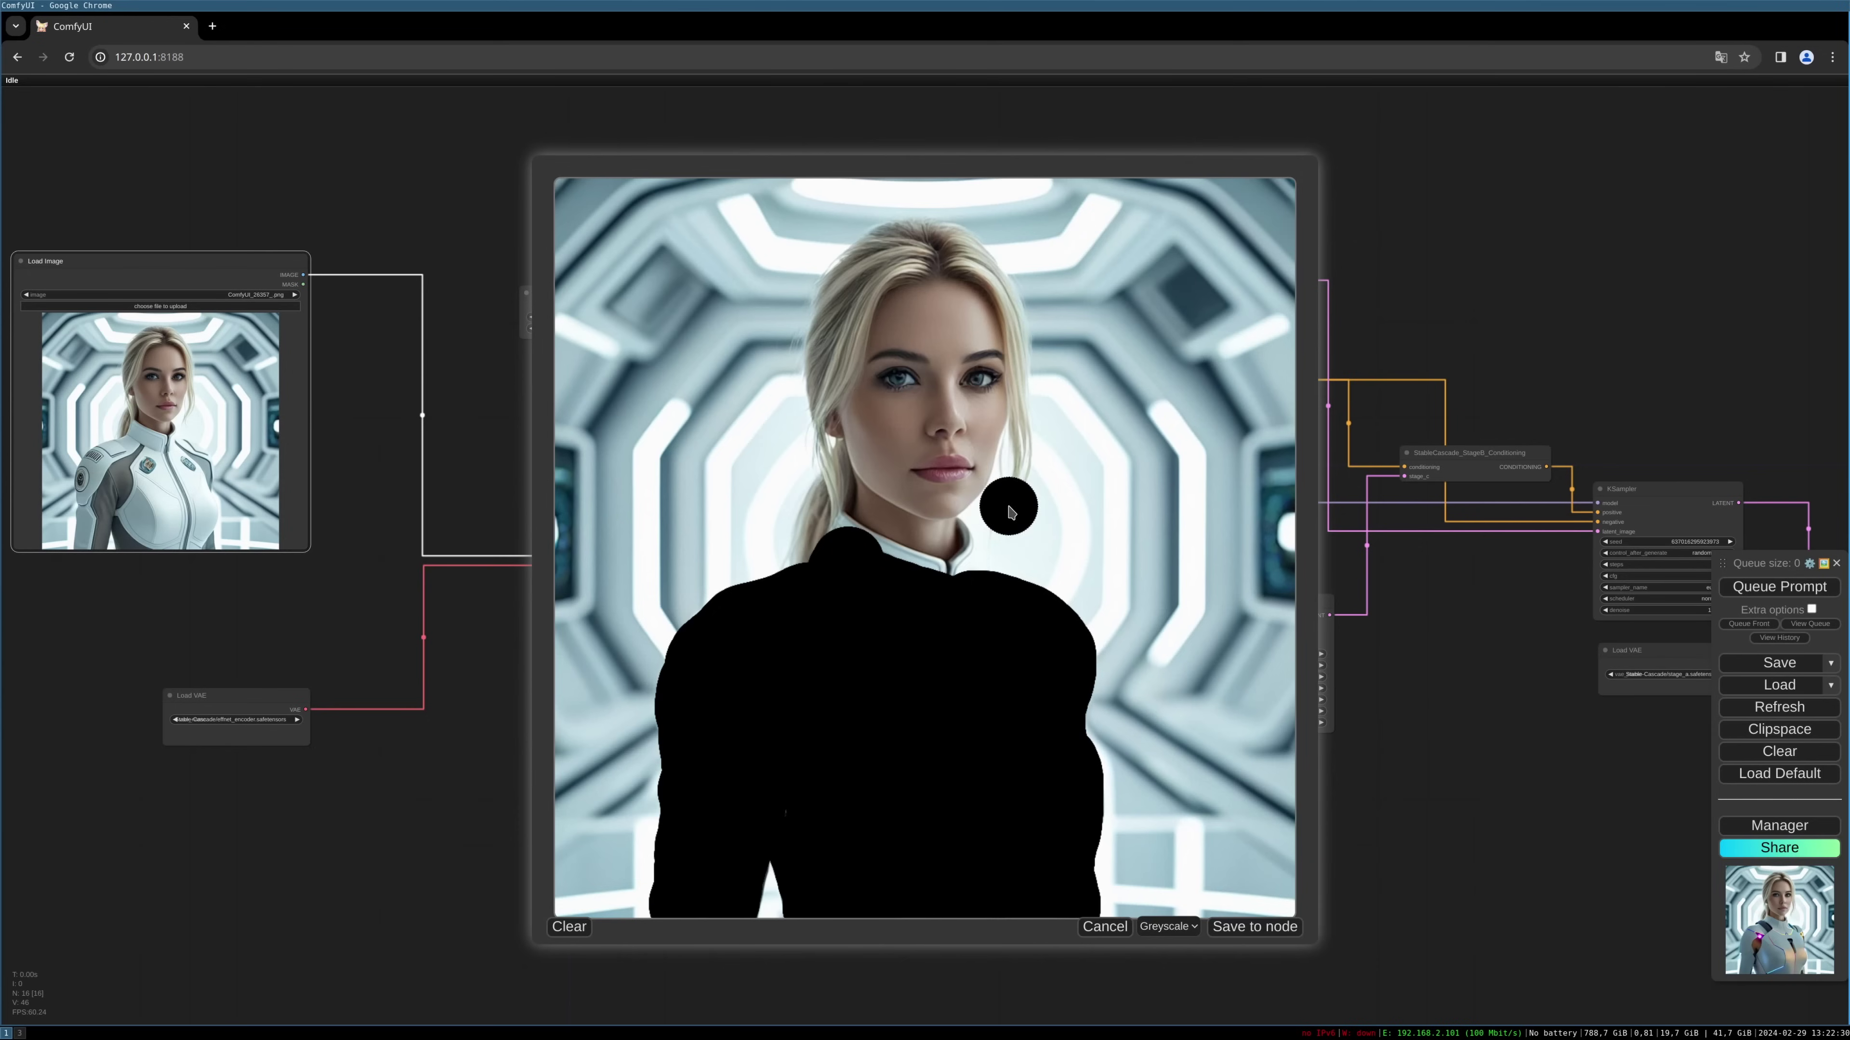
{"action": "scroll", "coordinate": [995, 532], "scroll_direction": "down", "scroll_amount": 5}
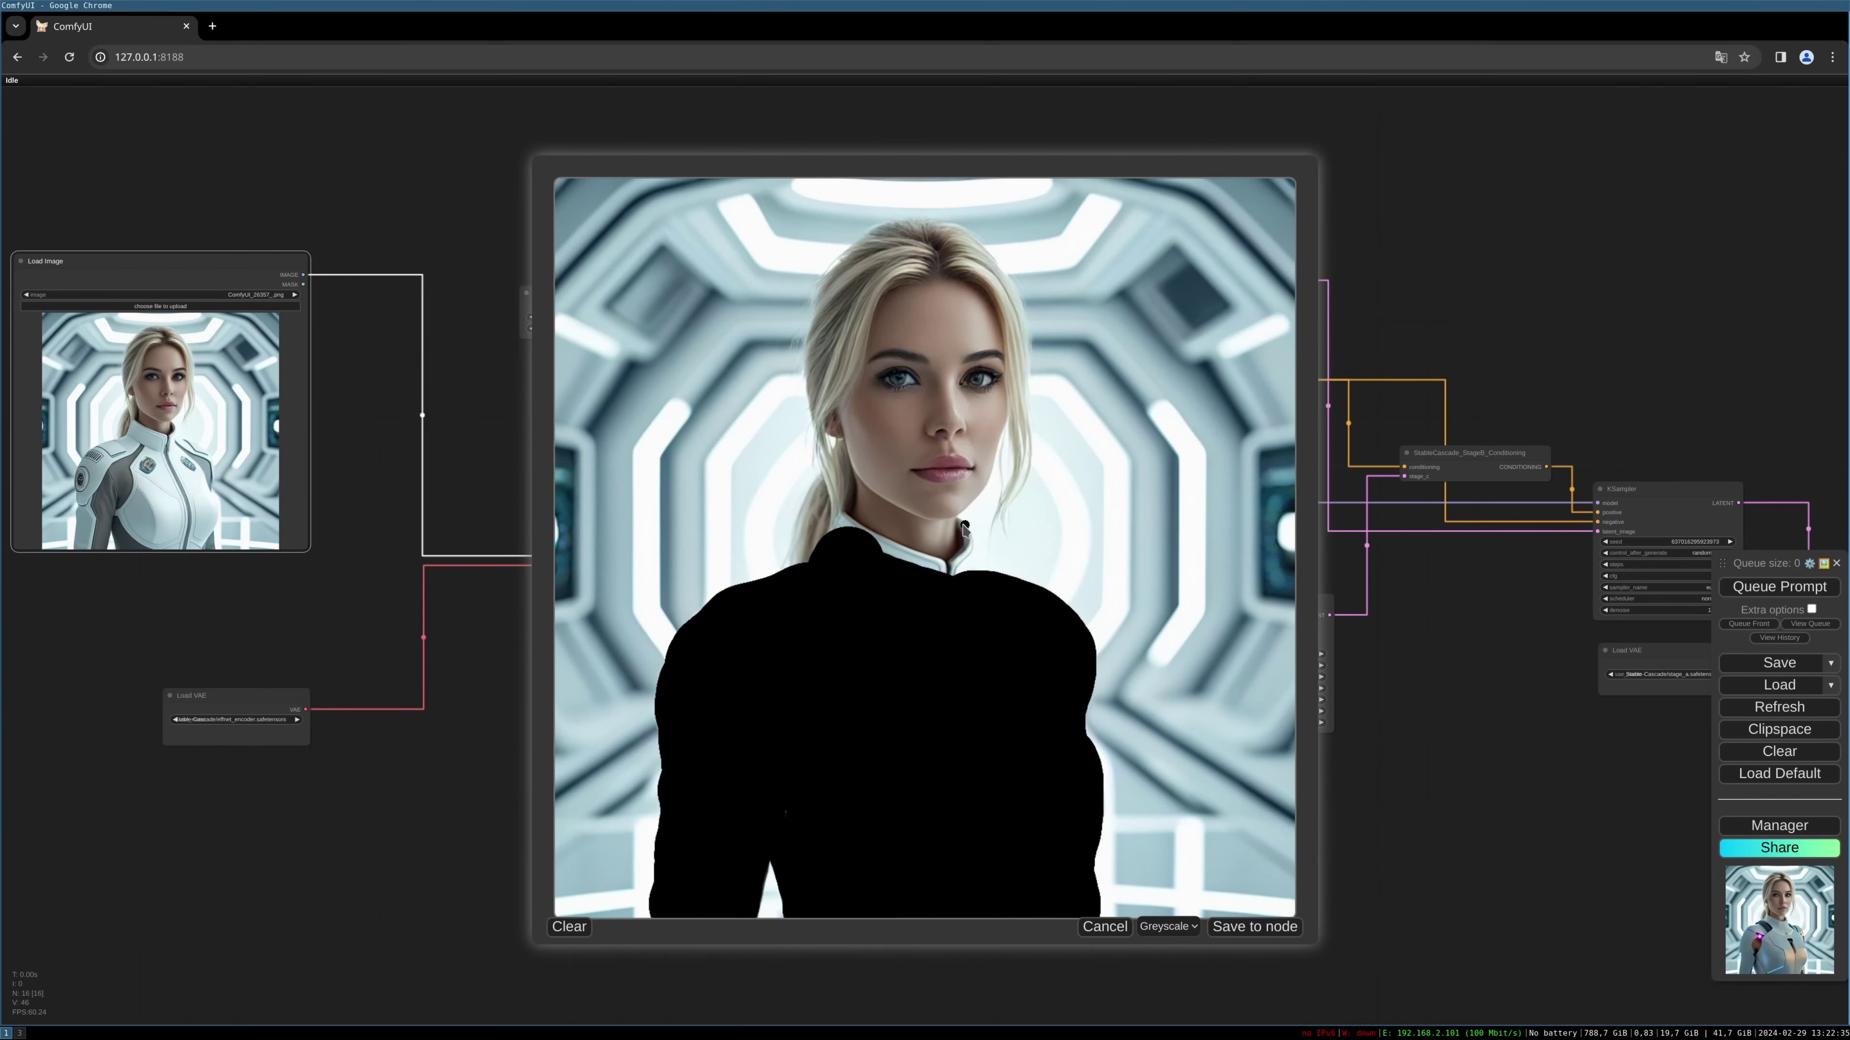
{"action": "mouse_move", "coordinate": [957, 519]}
{"action": "left_mouse_down"}
{"action": "mouse_move", "coordinate": [978, 575]}
{"action": "mouse_move", "coordinate": [953, 562]}
{"action": "left_mouse_up"}
{"action": "mouse_move", "coordinate": [840, 543]}
{"action": "left_mouse_down"}
{"action": "mouse_move", "coordinate": [843, 519]}
{"action": "mouse_move", "coordinate": [946, 577]}
{"action": "mouse_move", "coordinate": [838, 520]}
{"action": "left_mouse_up"}
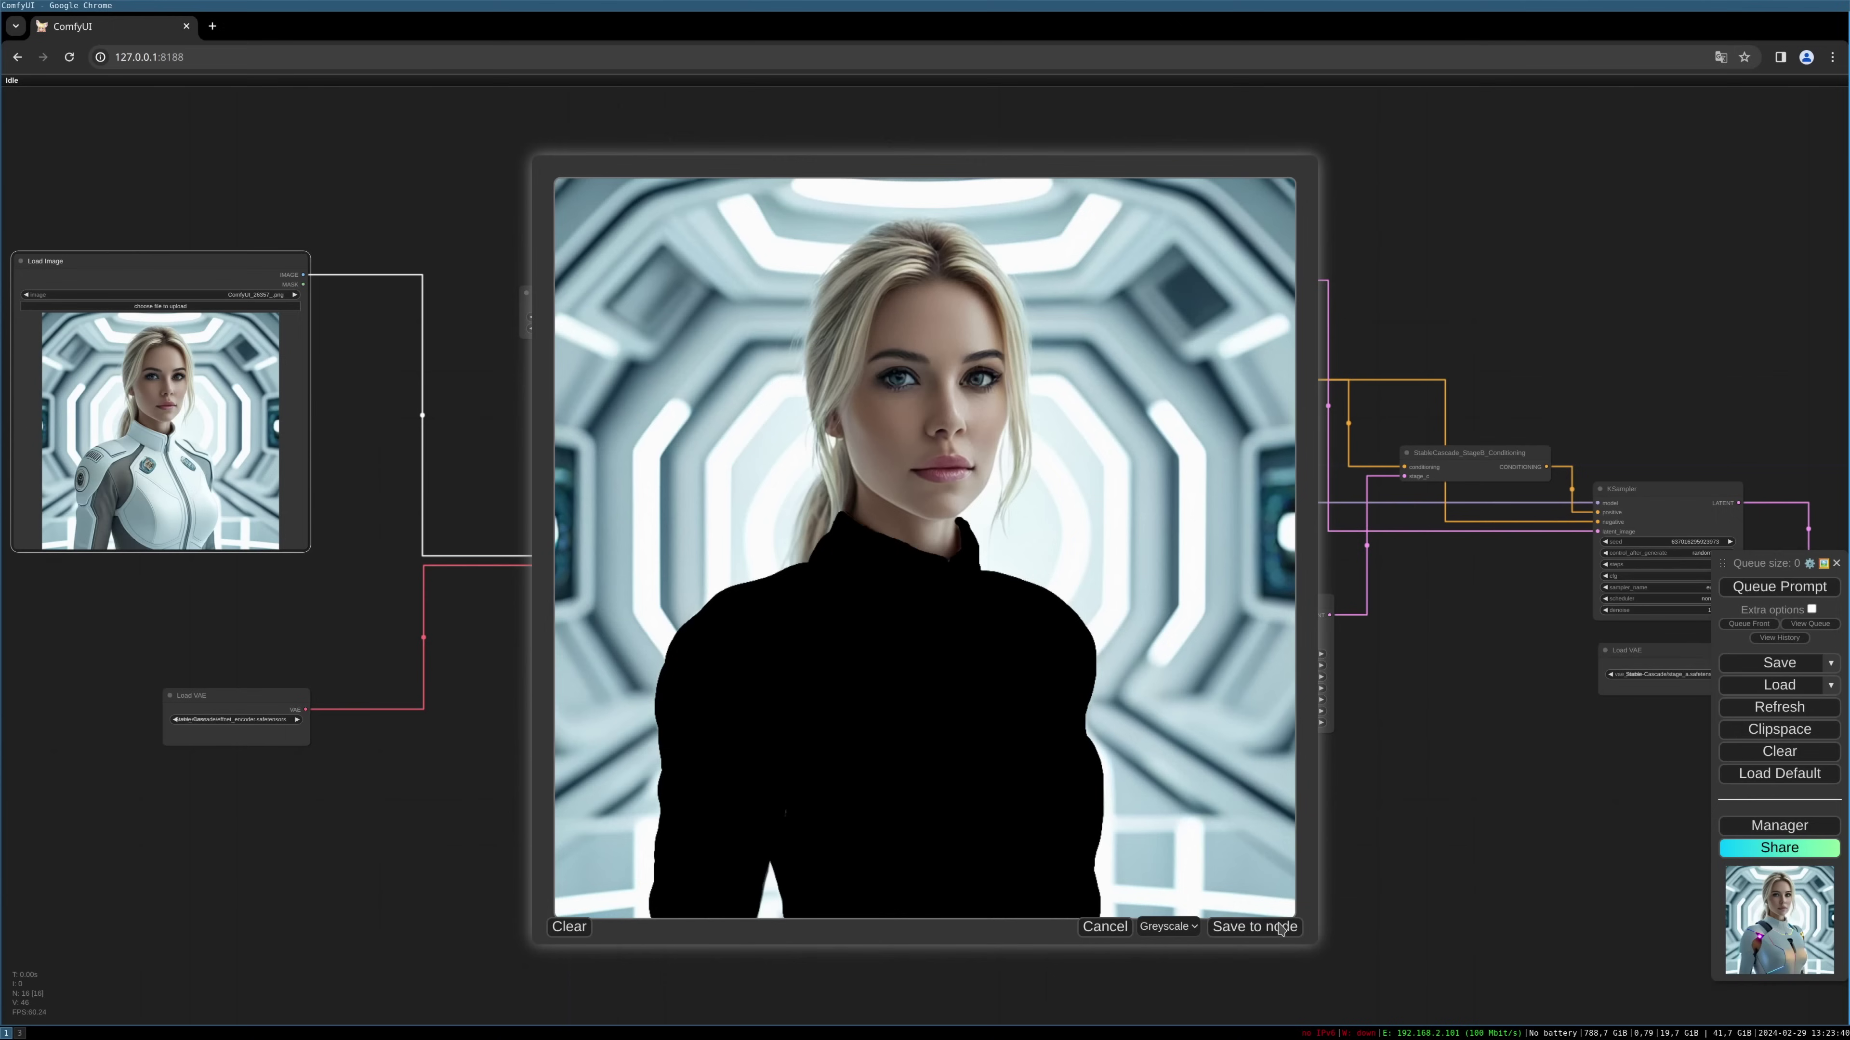
{"action": "left_click", "coordinate": [1262, 928]}
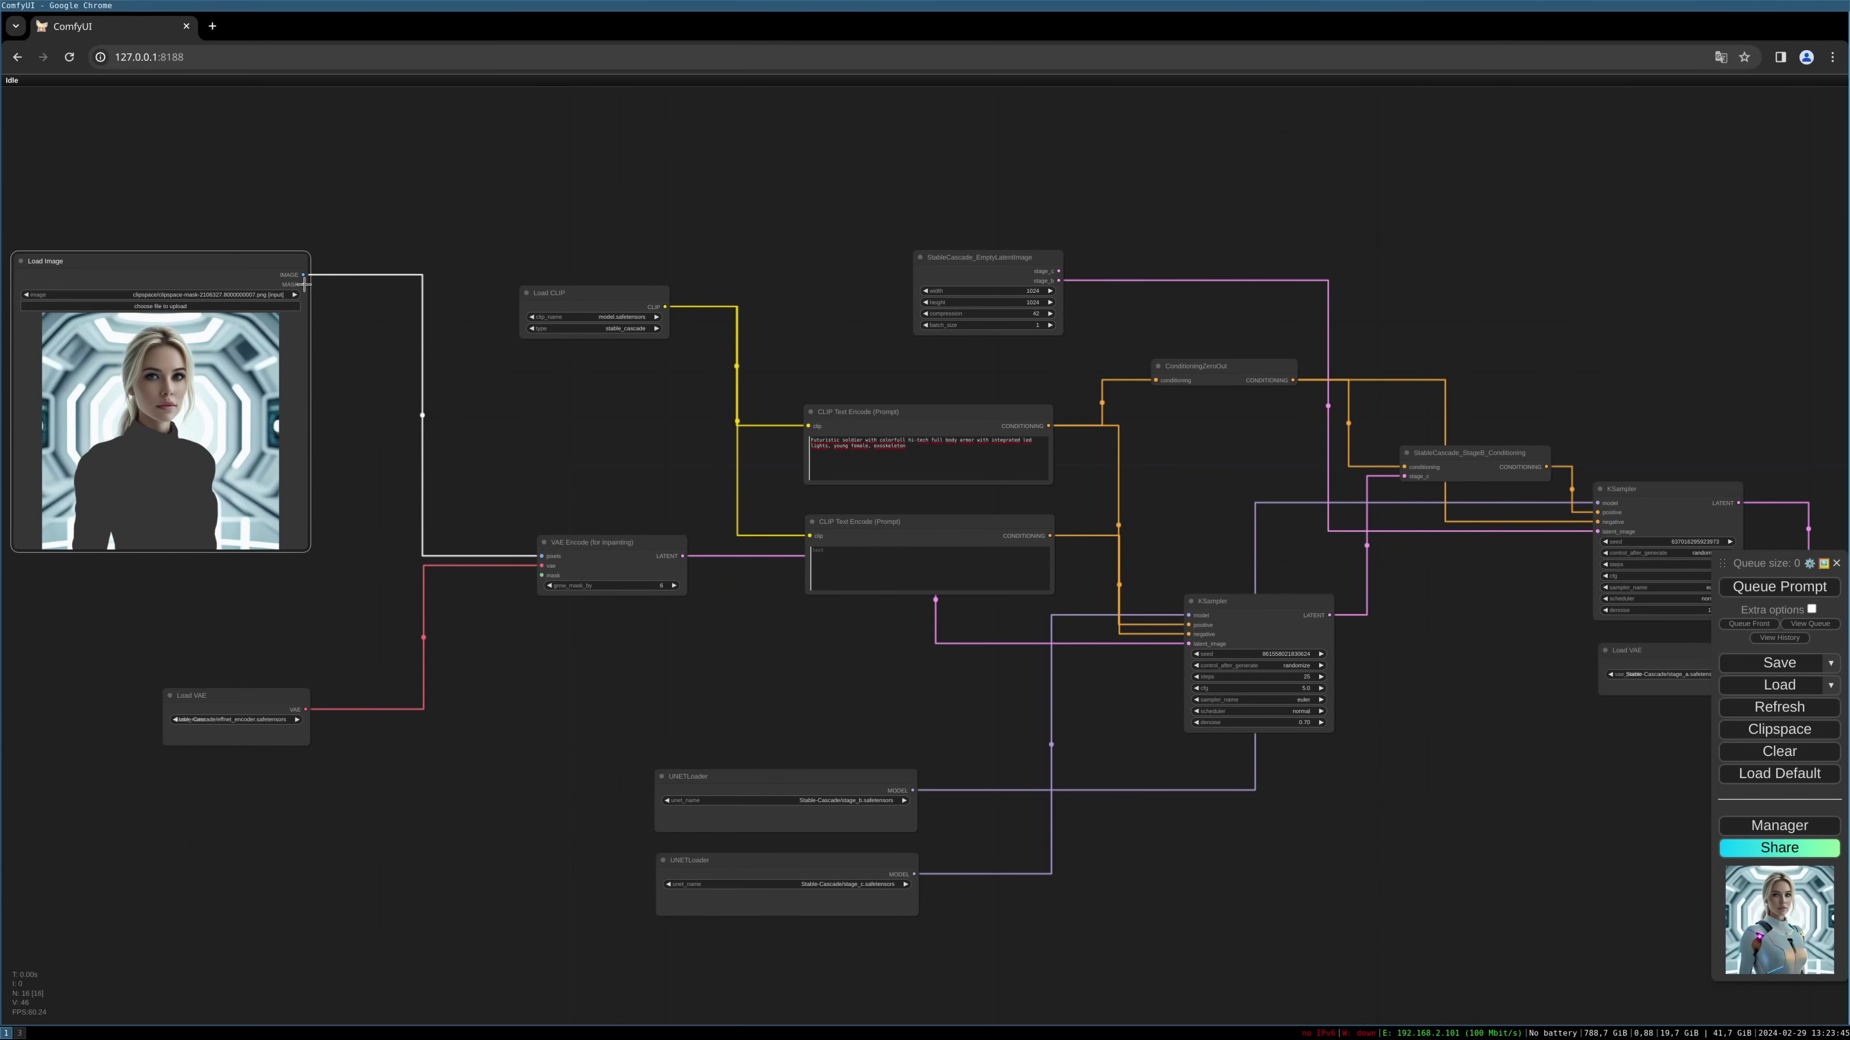
{"action": "left_click_drag", "start_coordinate": [303, 284], "coordinate": [543, 576]}
{"action": "left_click_drag", "start_coordinate": [236, 271], "coordinate": [228, 270]}
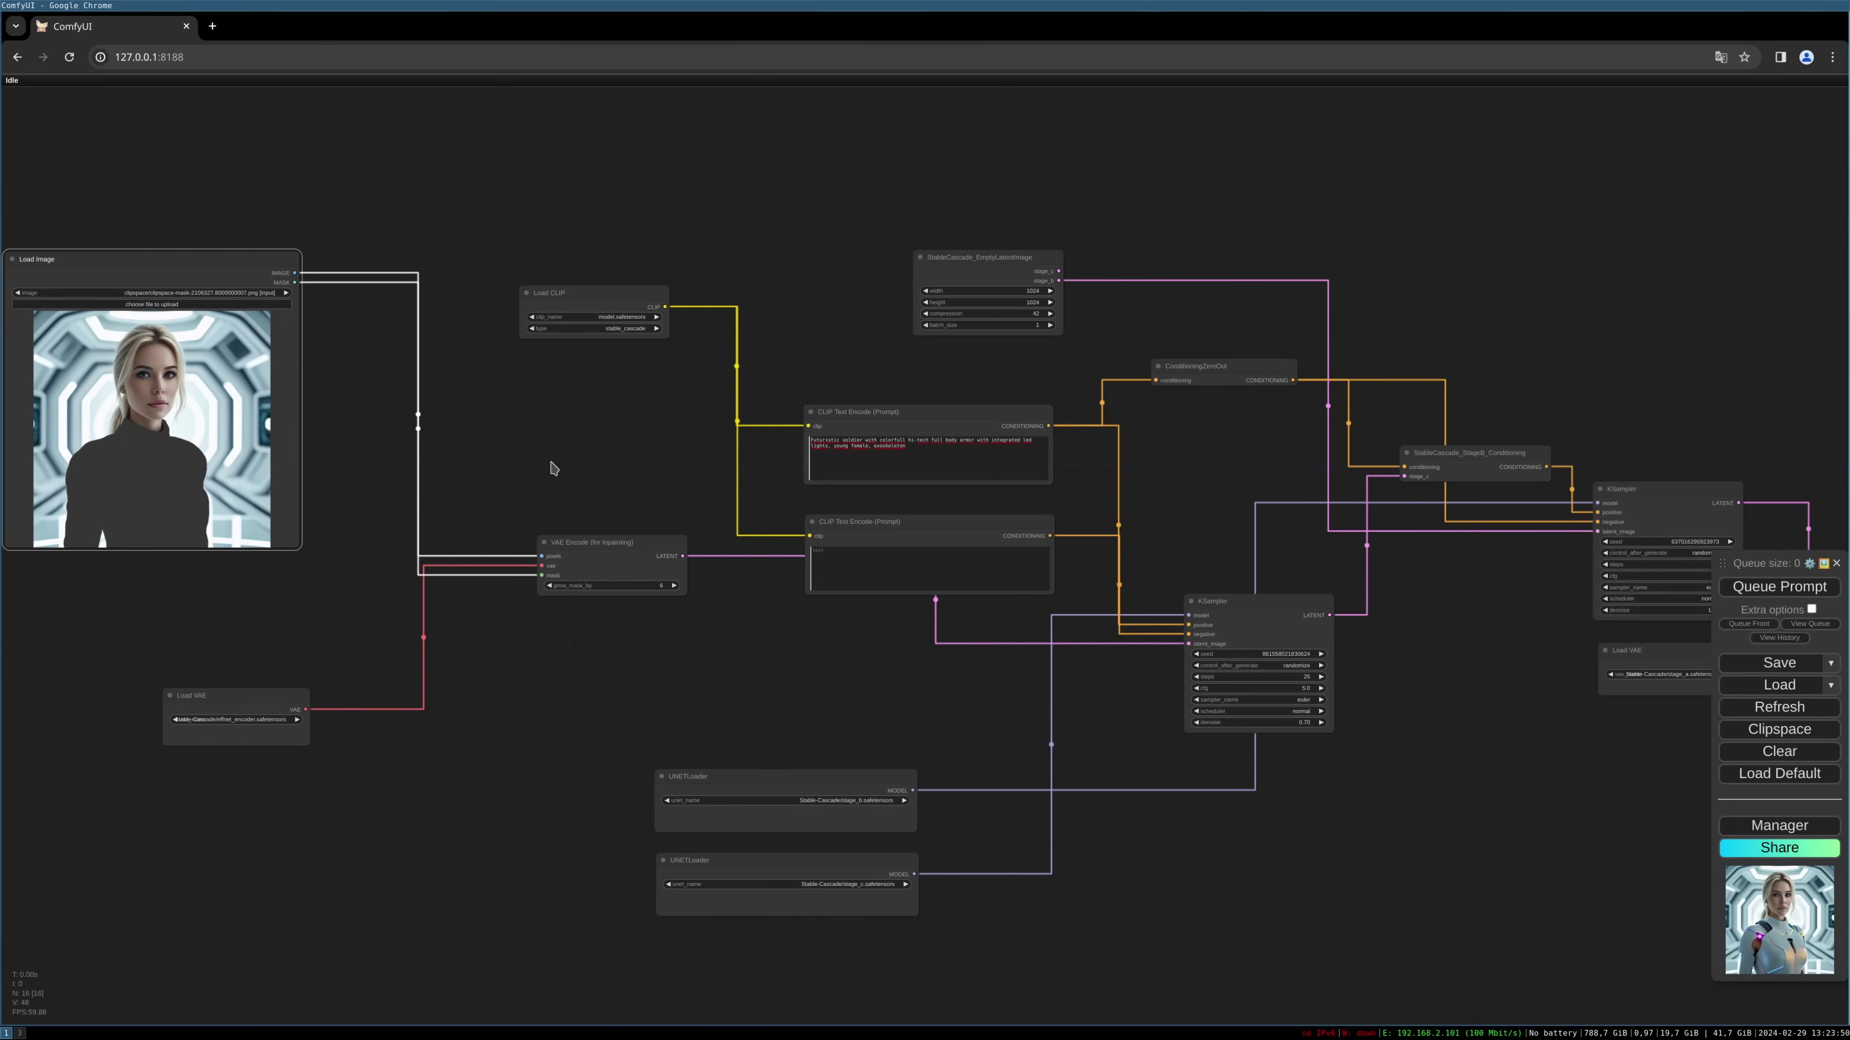
{"action": "left_click_drag", "start_coordinate": [270, 701], "coordinate": [251, 597]}
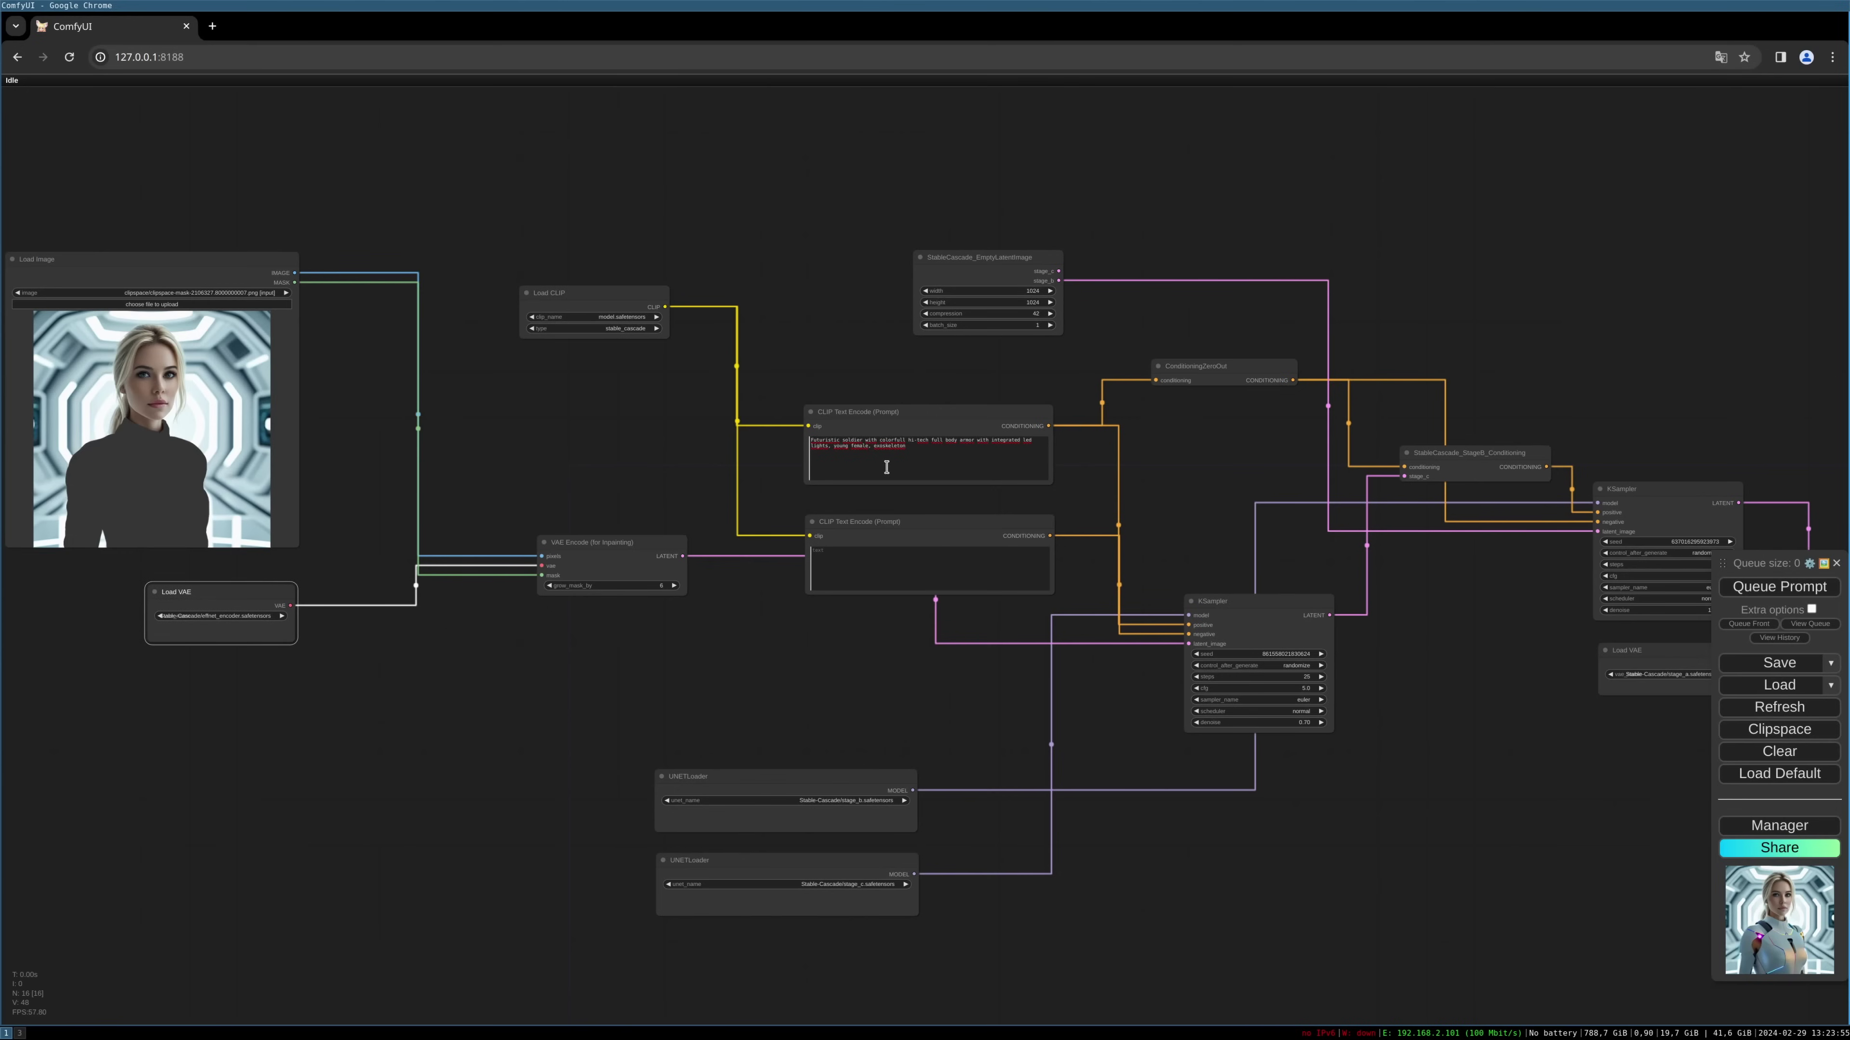
{"action": "left_click", "coordinate": [922, 503]}
{"action": "left_click_drag", "start_coordinate": [938, 492], "coordinate": [791, 577]}
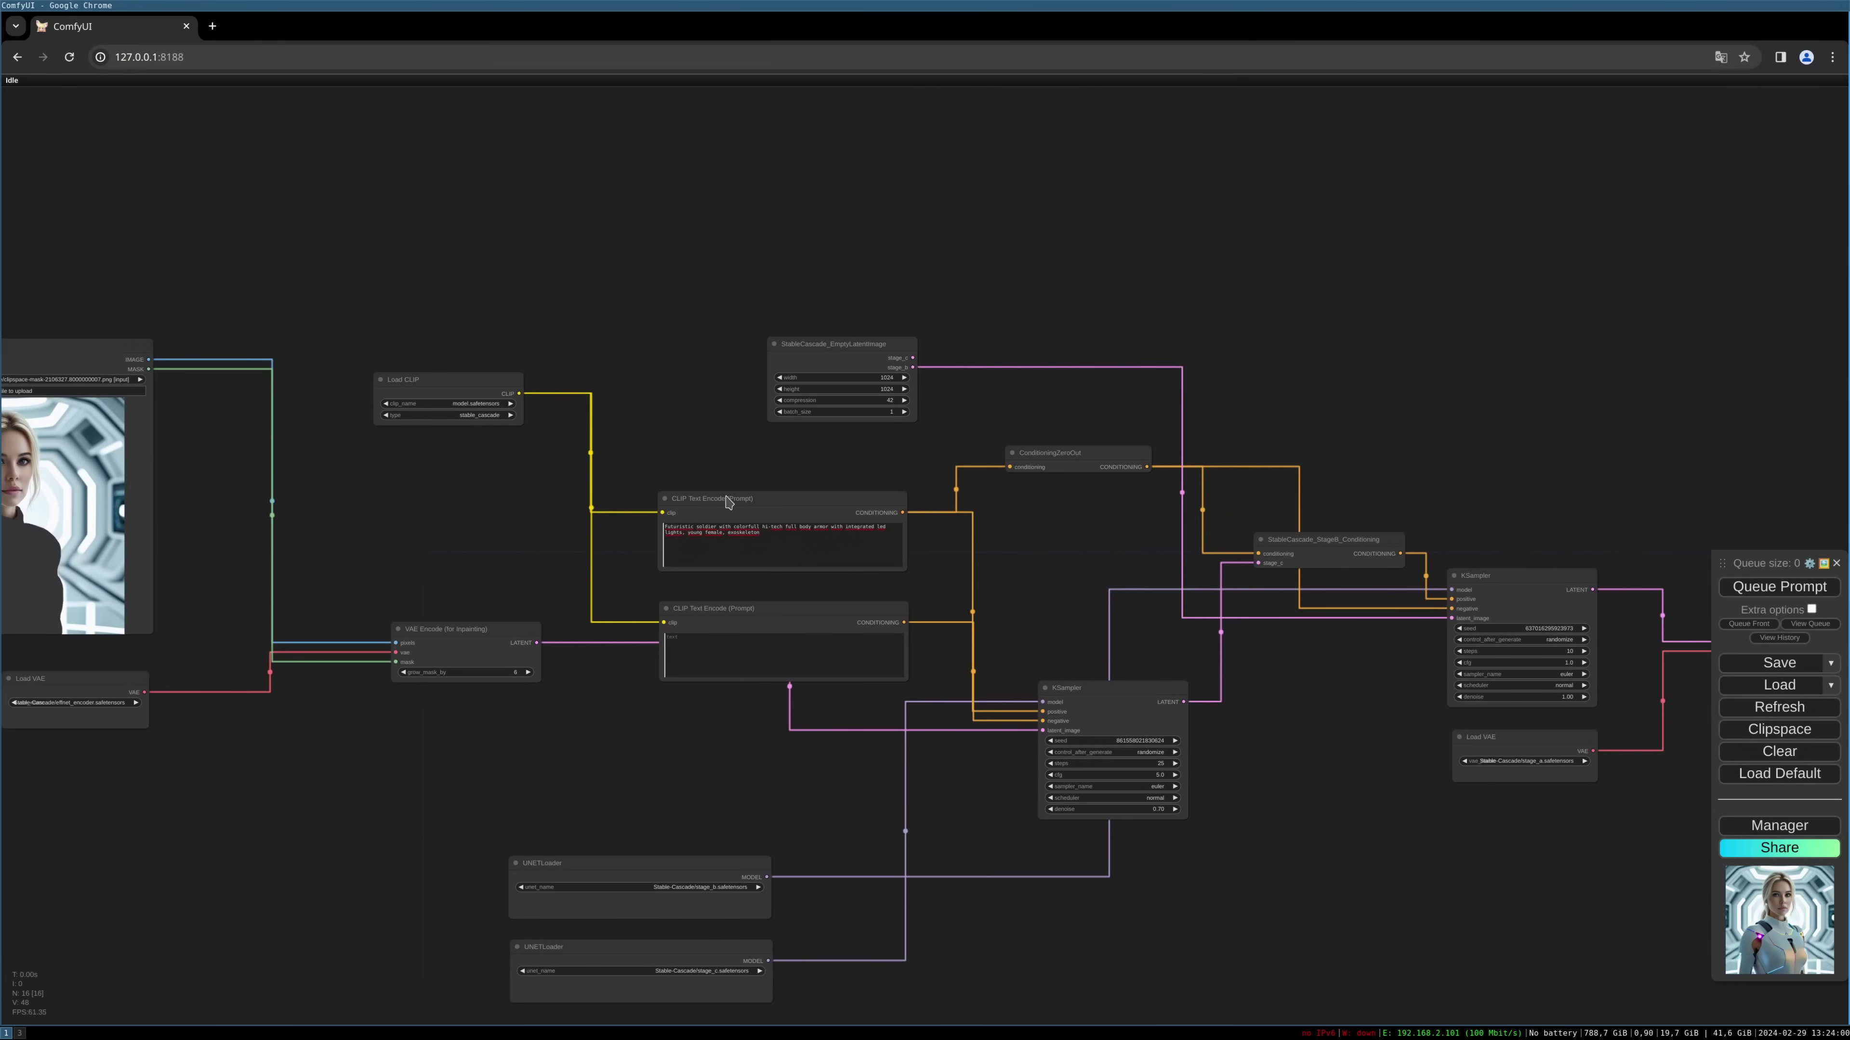
Step: Bring the Save Image node into view and queue the inpainting workflow
{"action": "scroll", "coordinate": [631, 559], "scroll_direction": "up", "scroll_amount": 1}
{"action": "scroll", "coordinate": [632, 558], "scroll_direction": "up", "scroll_amount": 5}
{"action": "left_click_drag", "start_coordinate": [659, 553], "coordinate": [566, 550]}
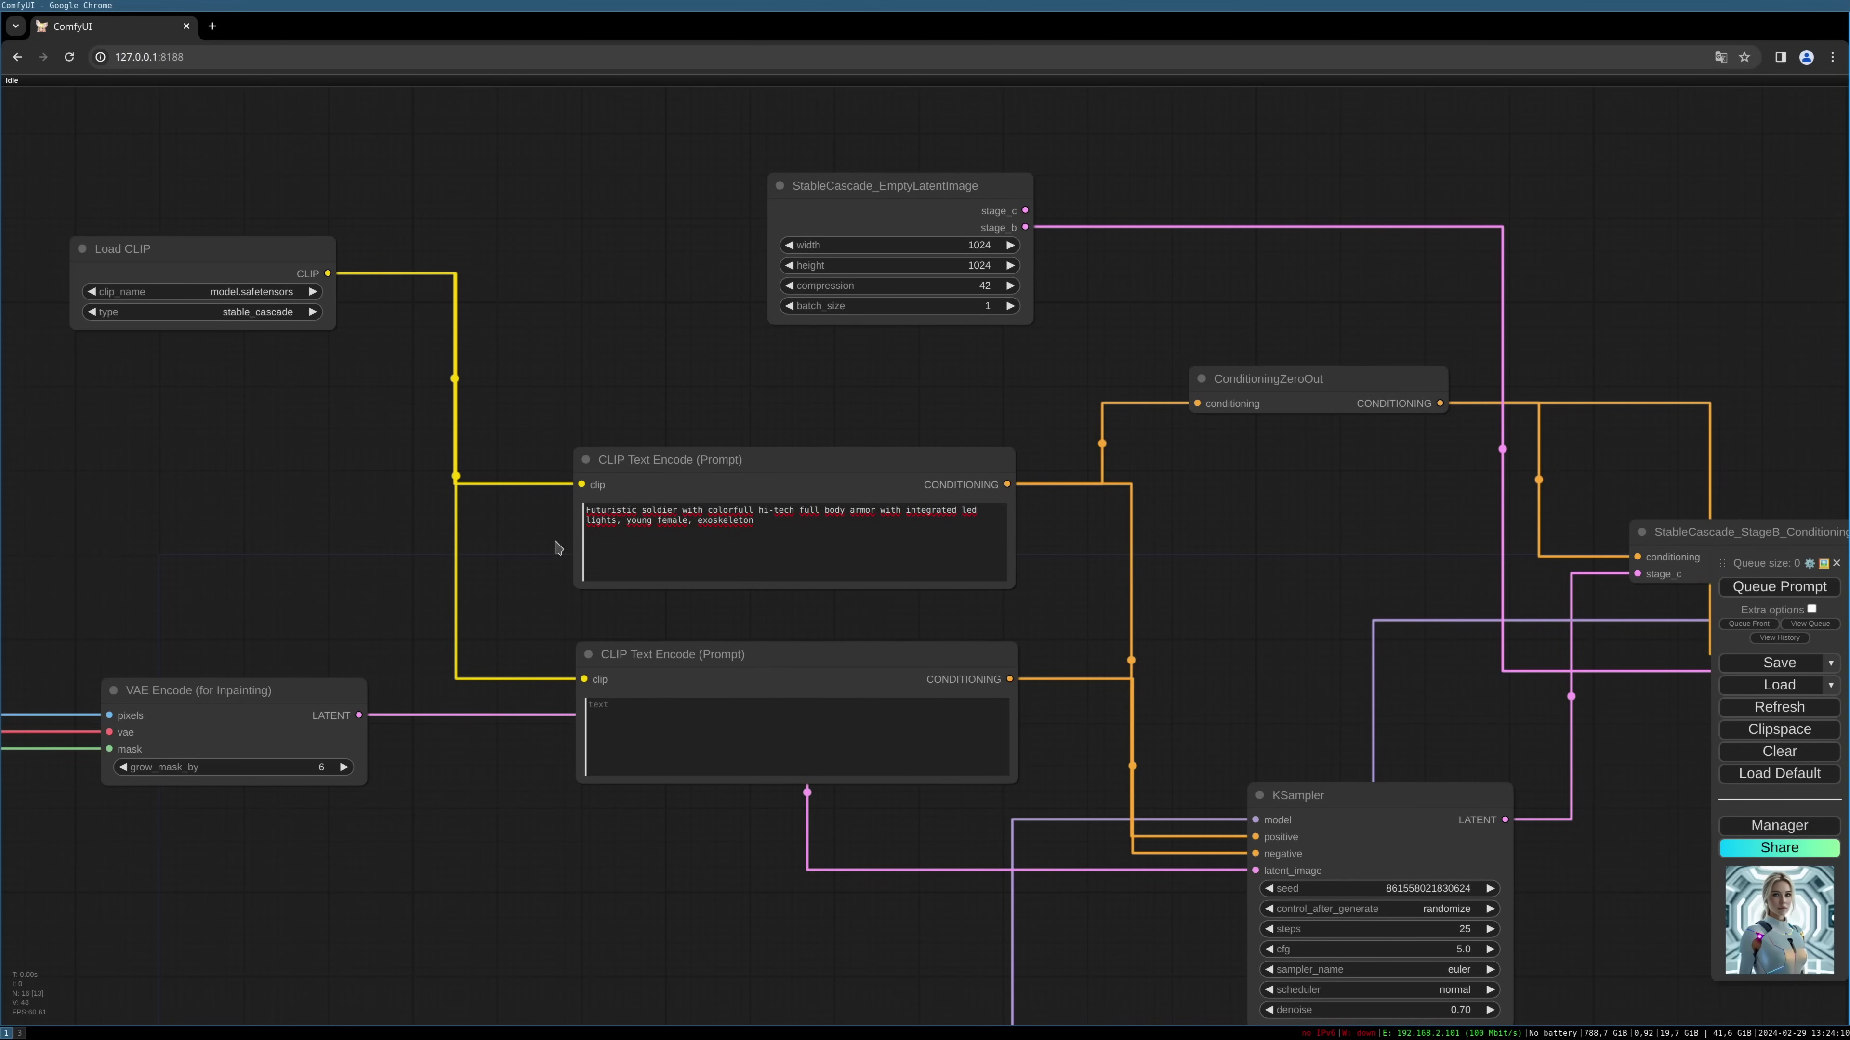
{"action": "scroll", "coordinate": [558, 548], "scroll_direction": "down", "scroll_amount": 8}
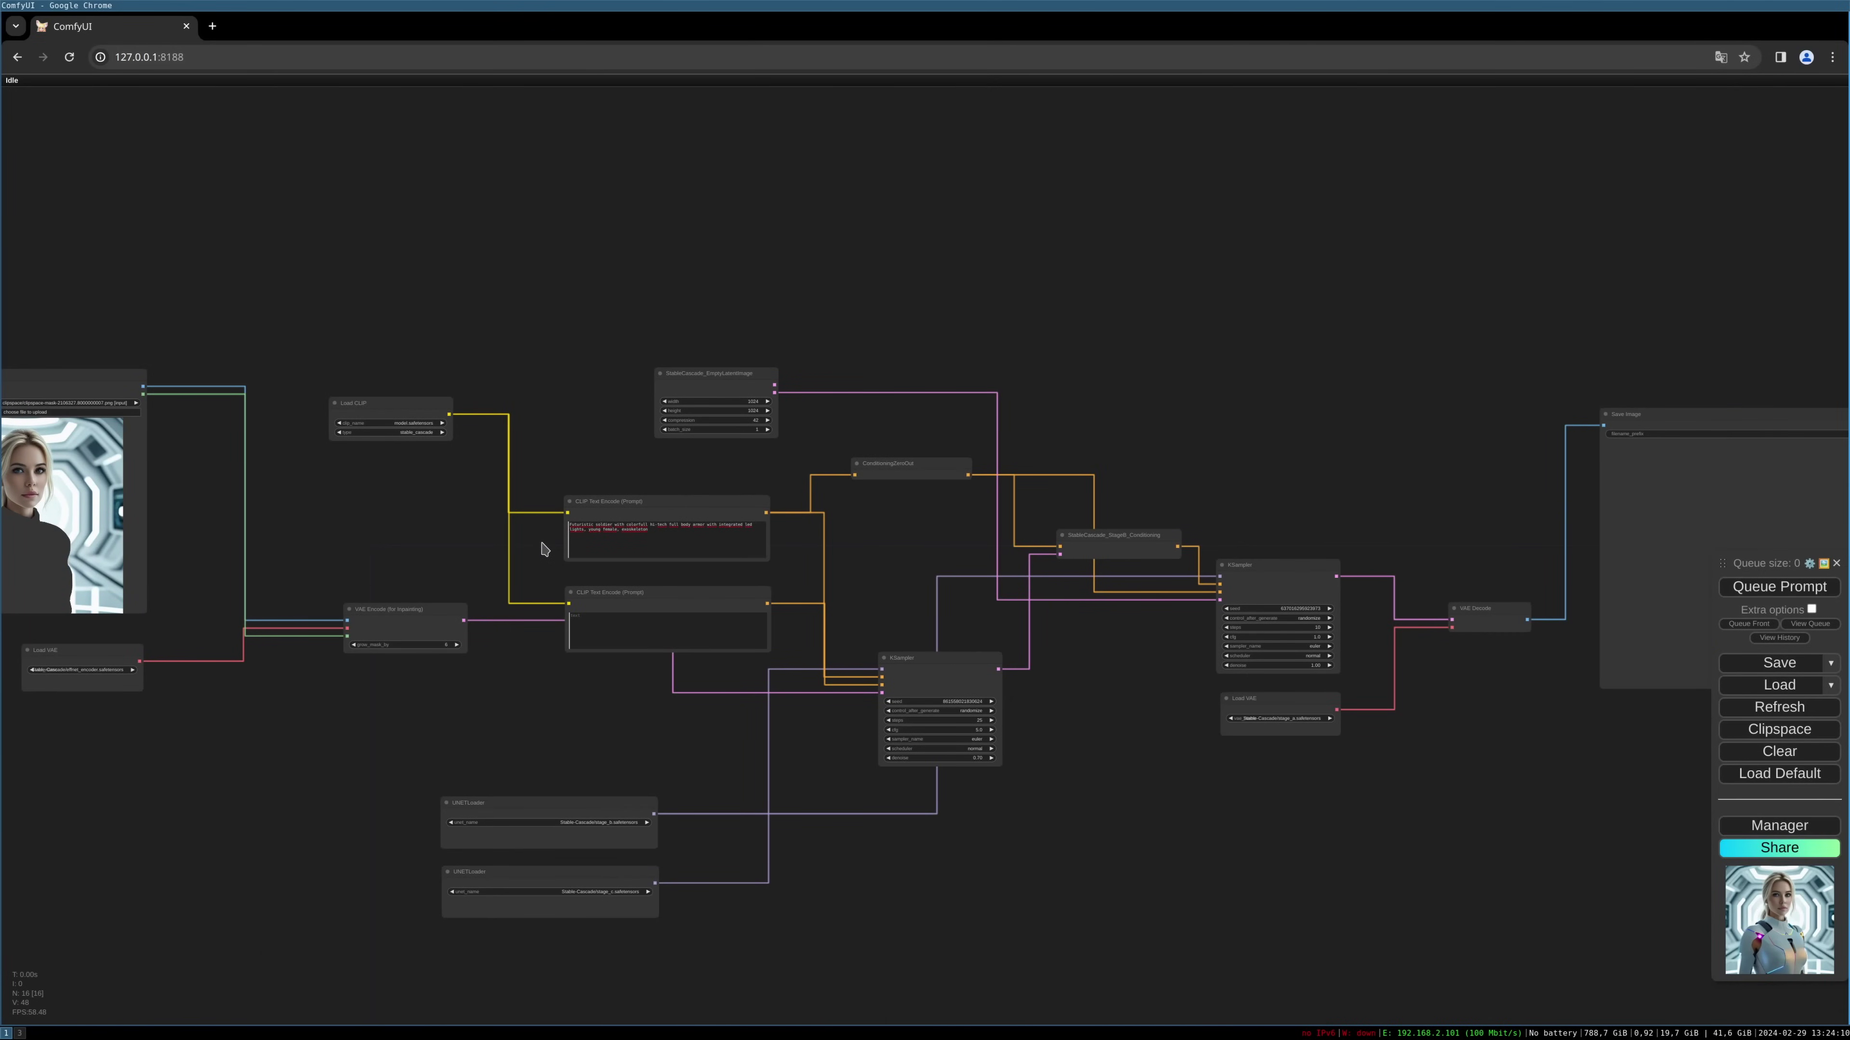
{"action": "left_click_drag", "start_coordinate": [1344, 495], "coordinate": [809, 519]}
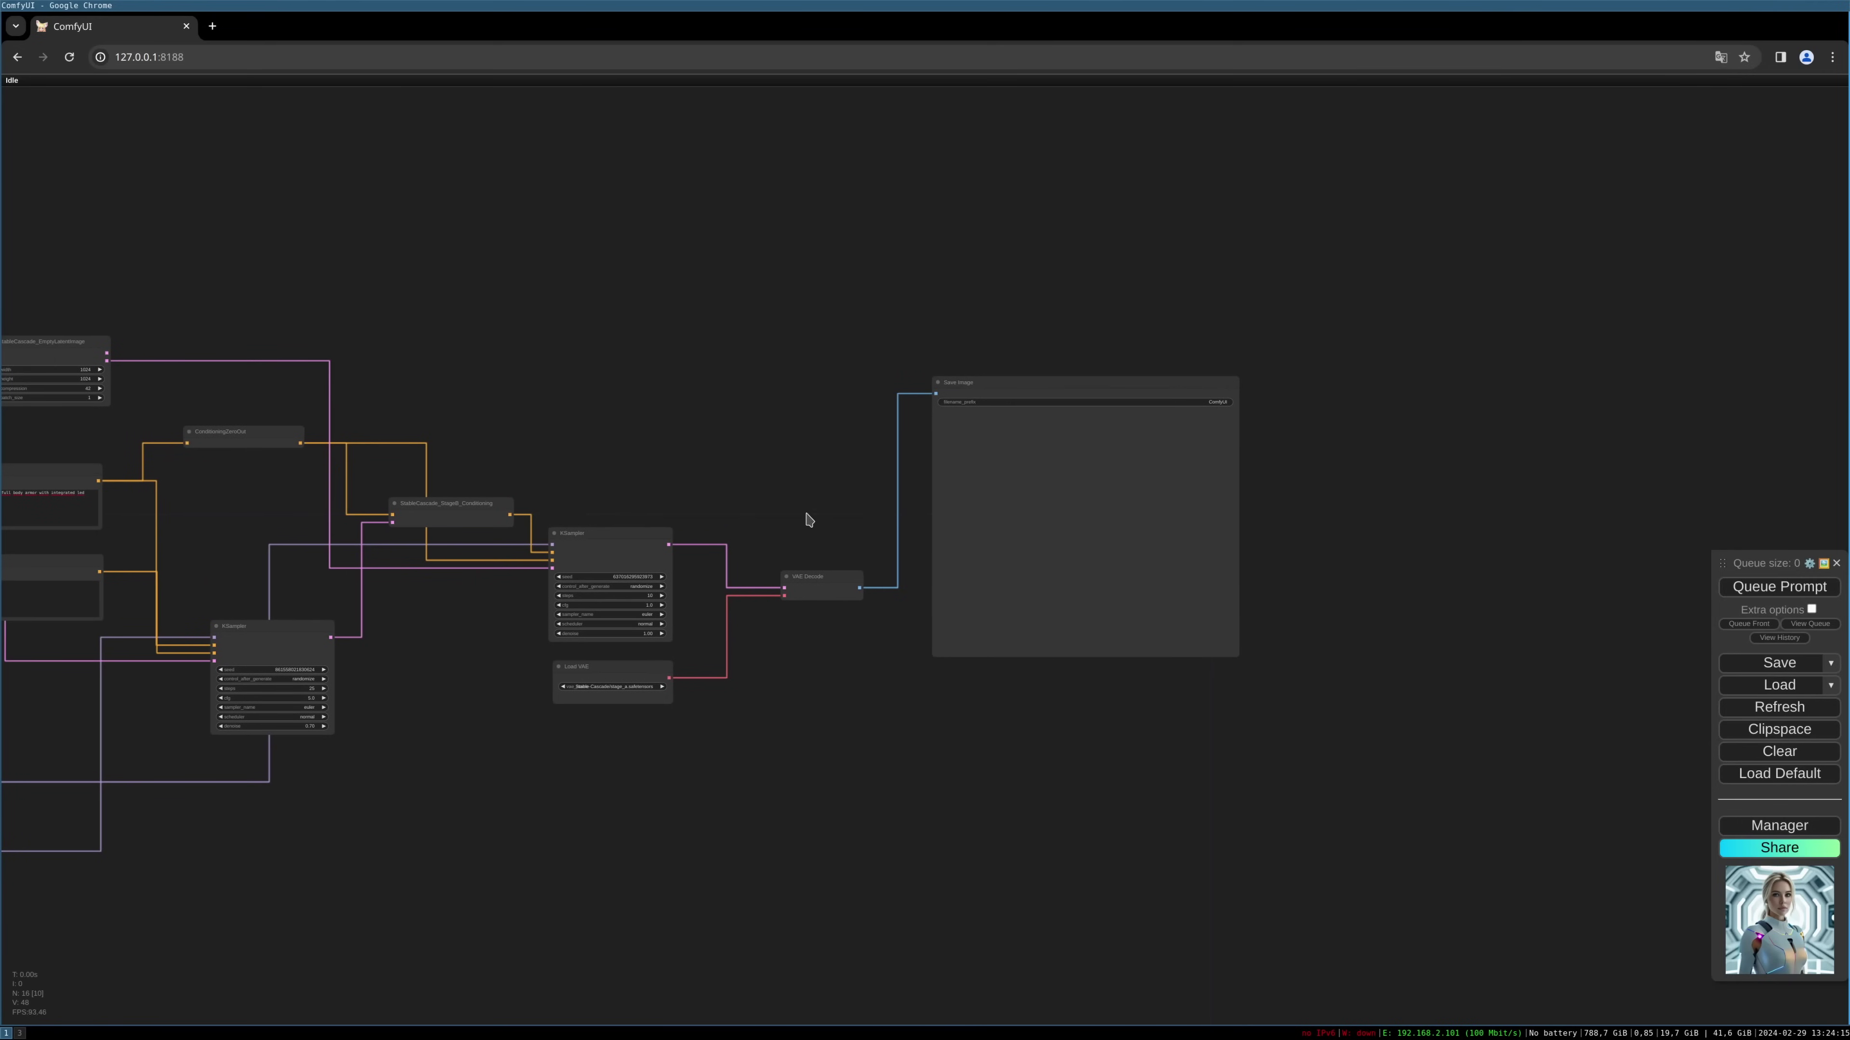
{"action": "left_click", "coordinate": [1793, 592]}
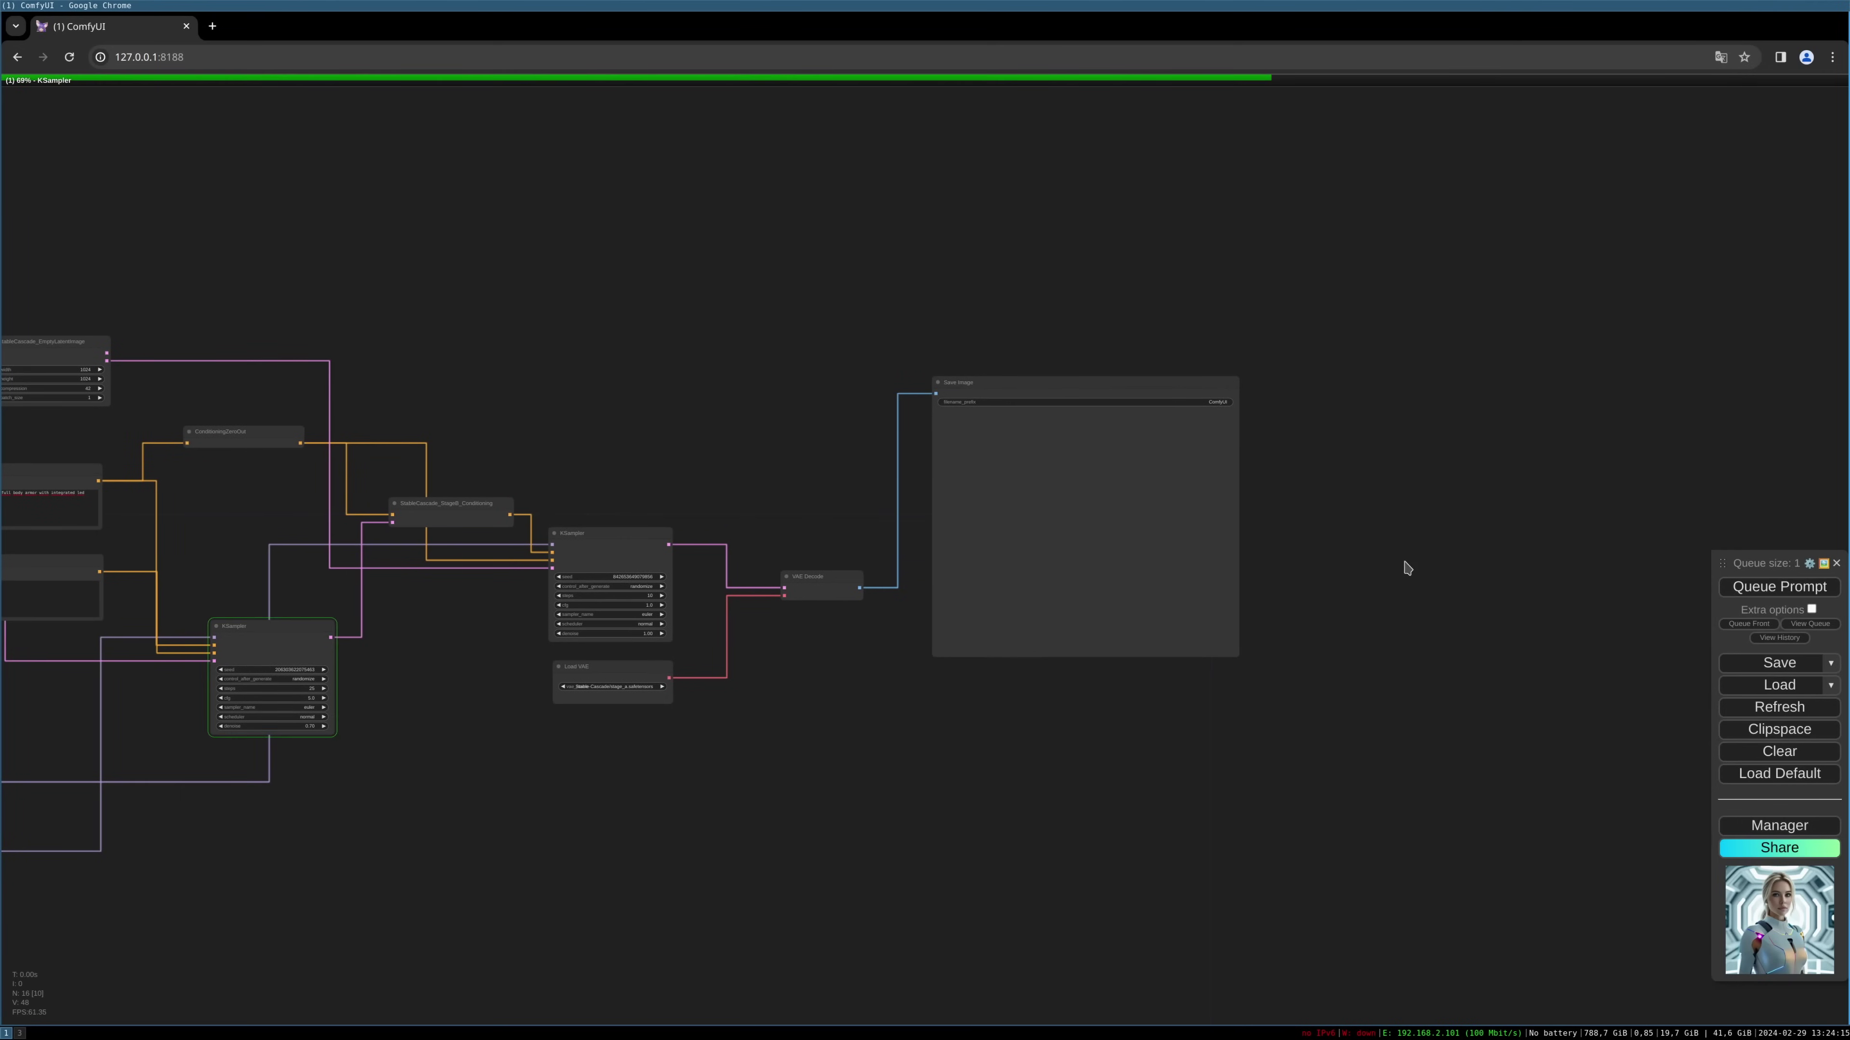
Step: Zoom in on Save Image to view the pale suit with glowing pink and cyan strips
{"action": "scroll", "coordinate": [1314, 567], "scroll_direction": "up", "scroll_amount": 7}
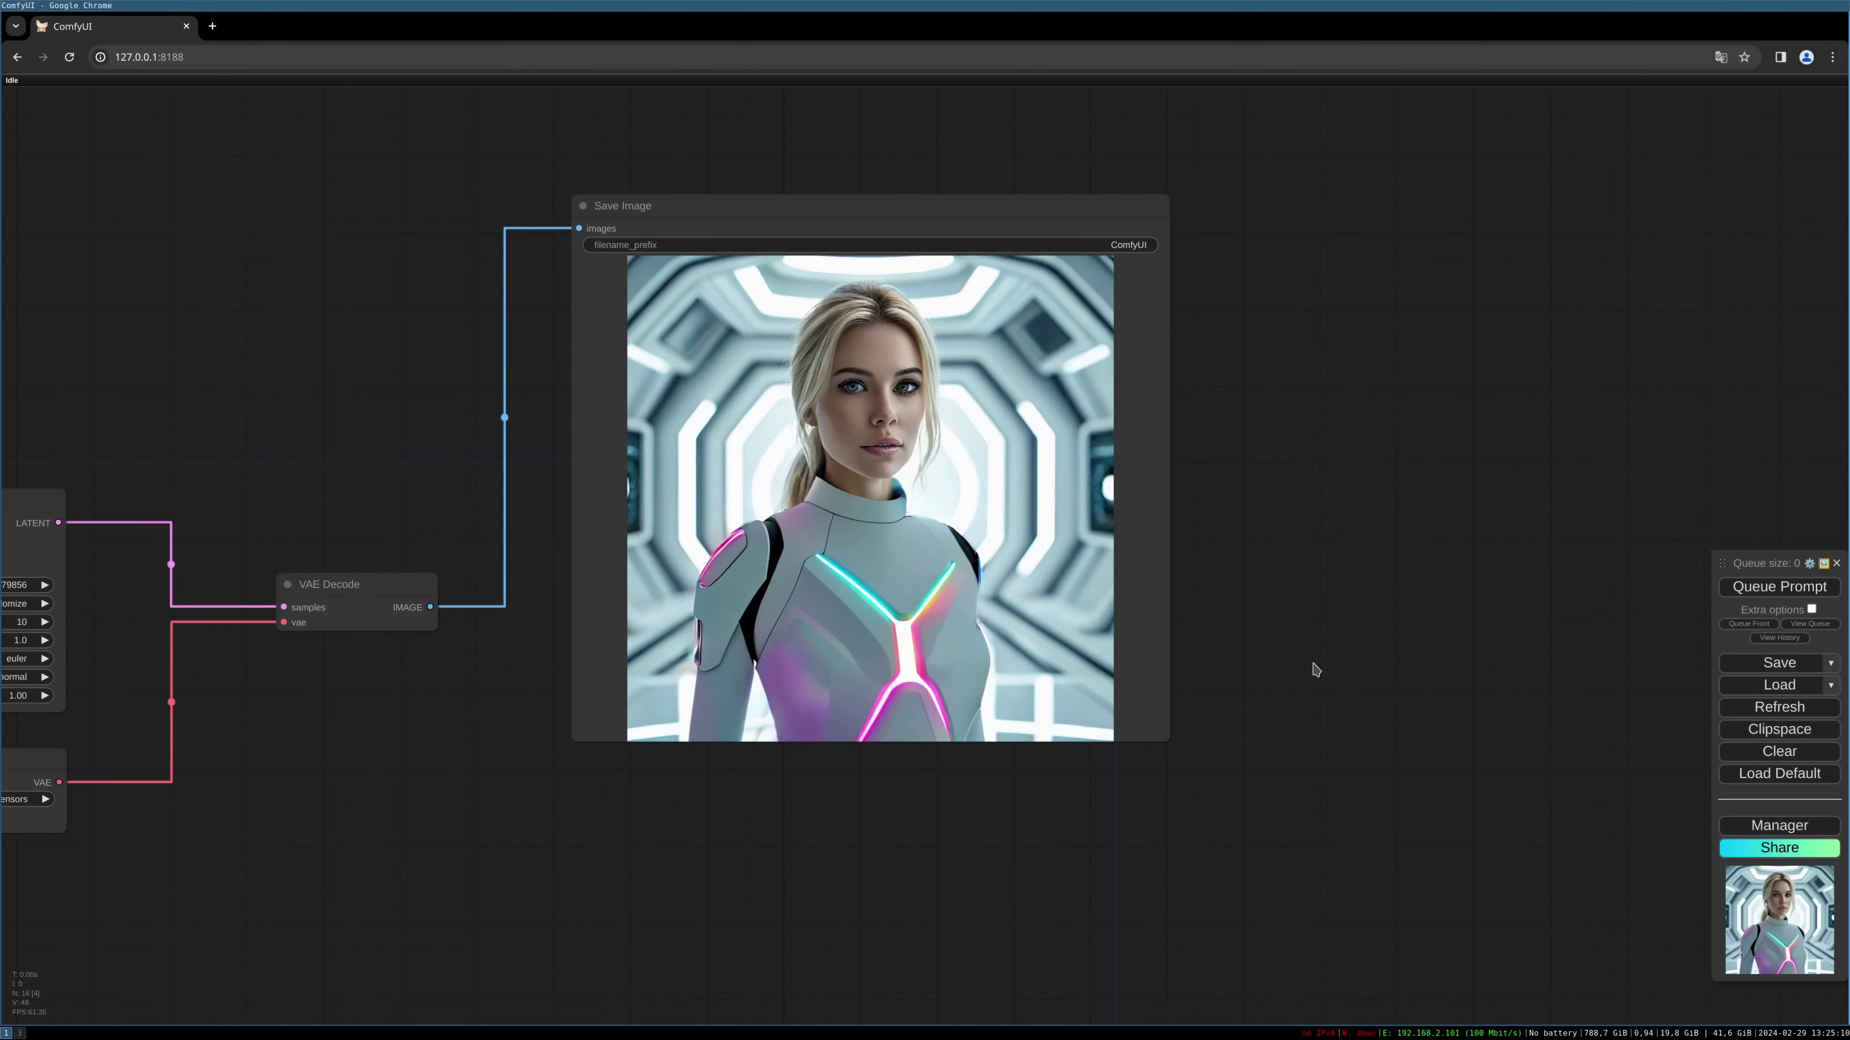
Step: Queue four more runs to generate new random-seed armor variations
{"action": "left_click", "coordinate": [1767, 588]}
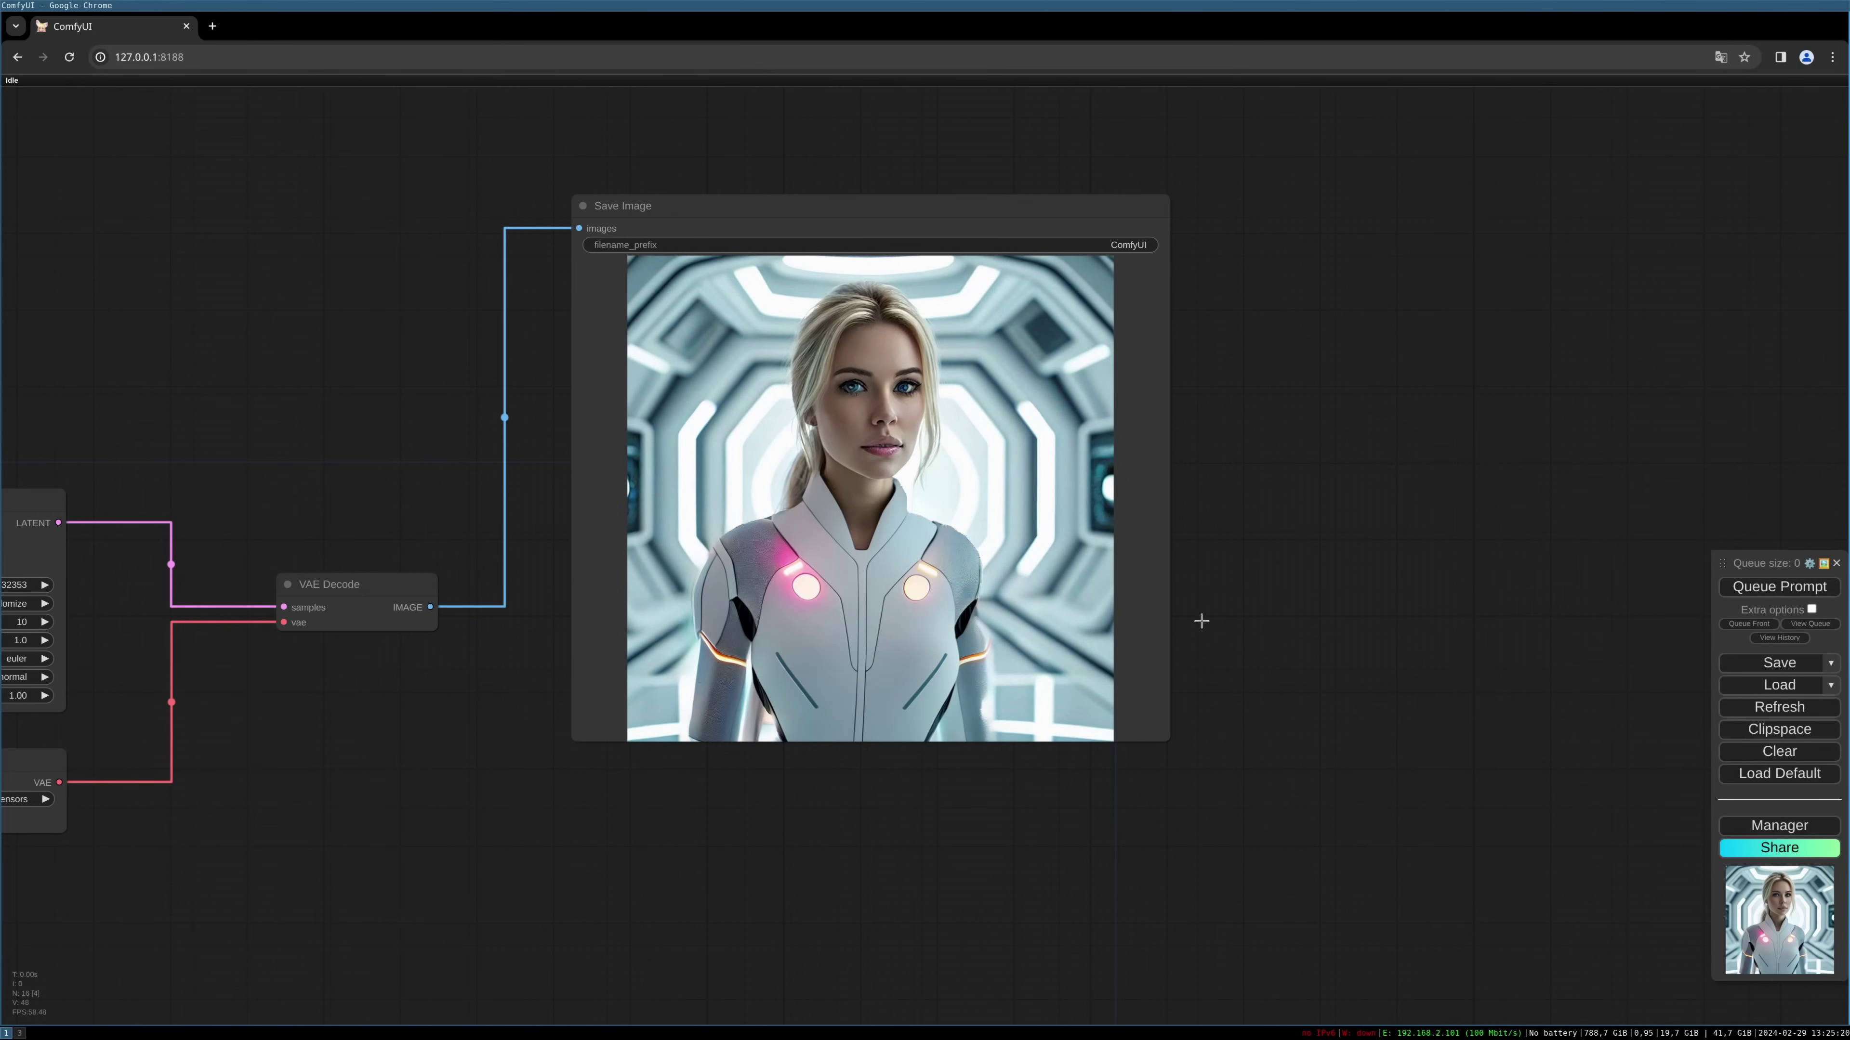
{"action": "left_click", "coordinate": [1747, 587]}
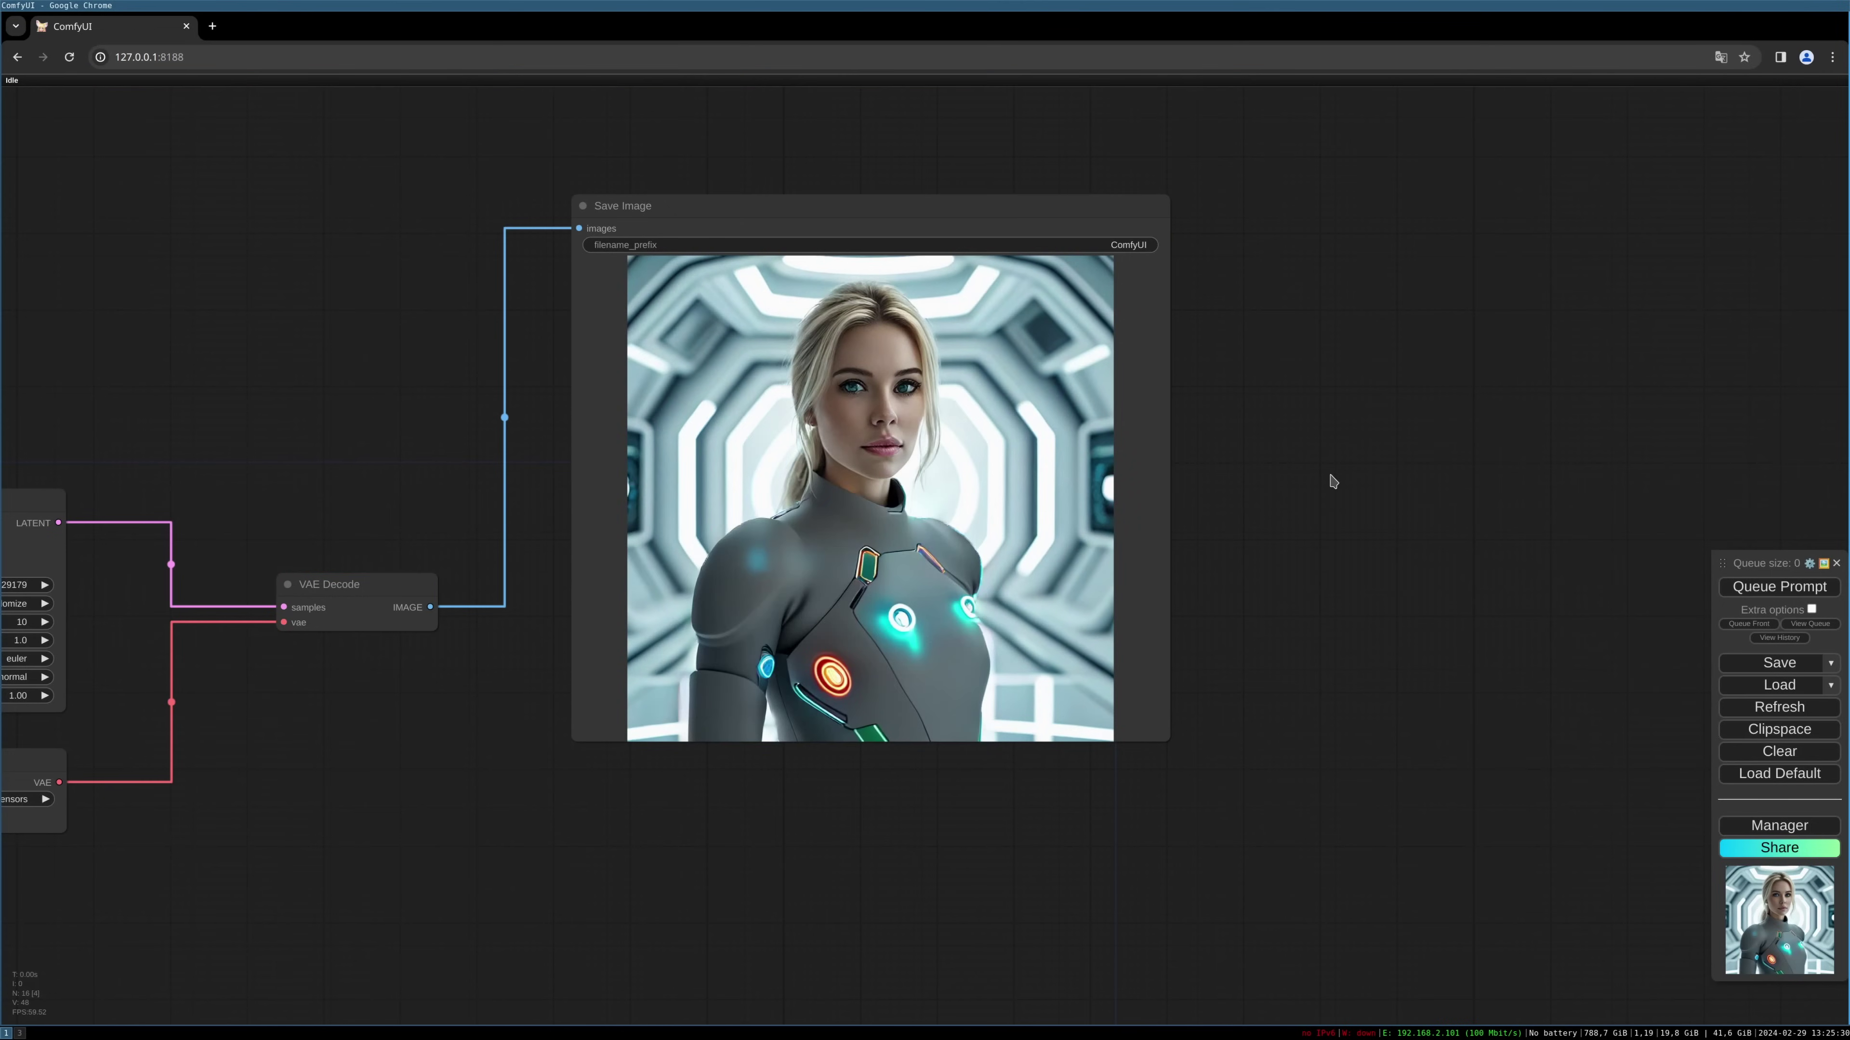
{"action": "left_click", "coordinate": [1766, 587]}
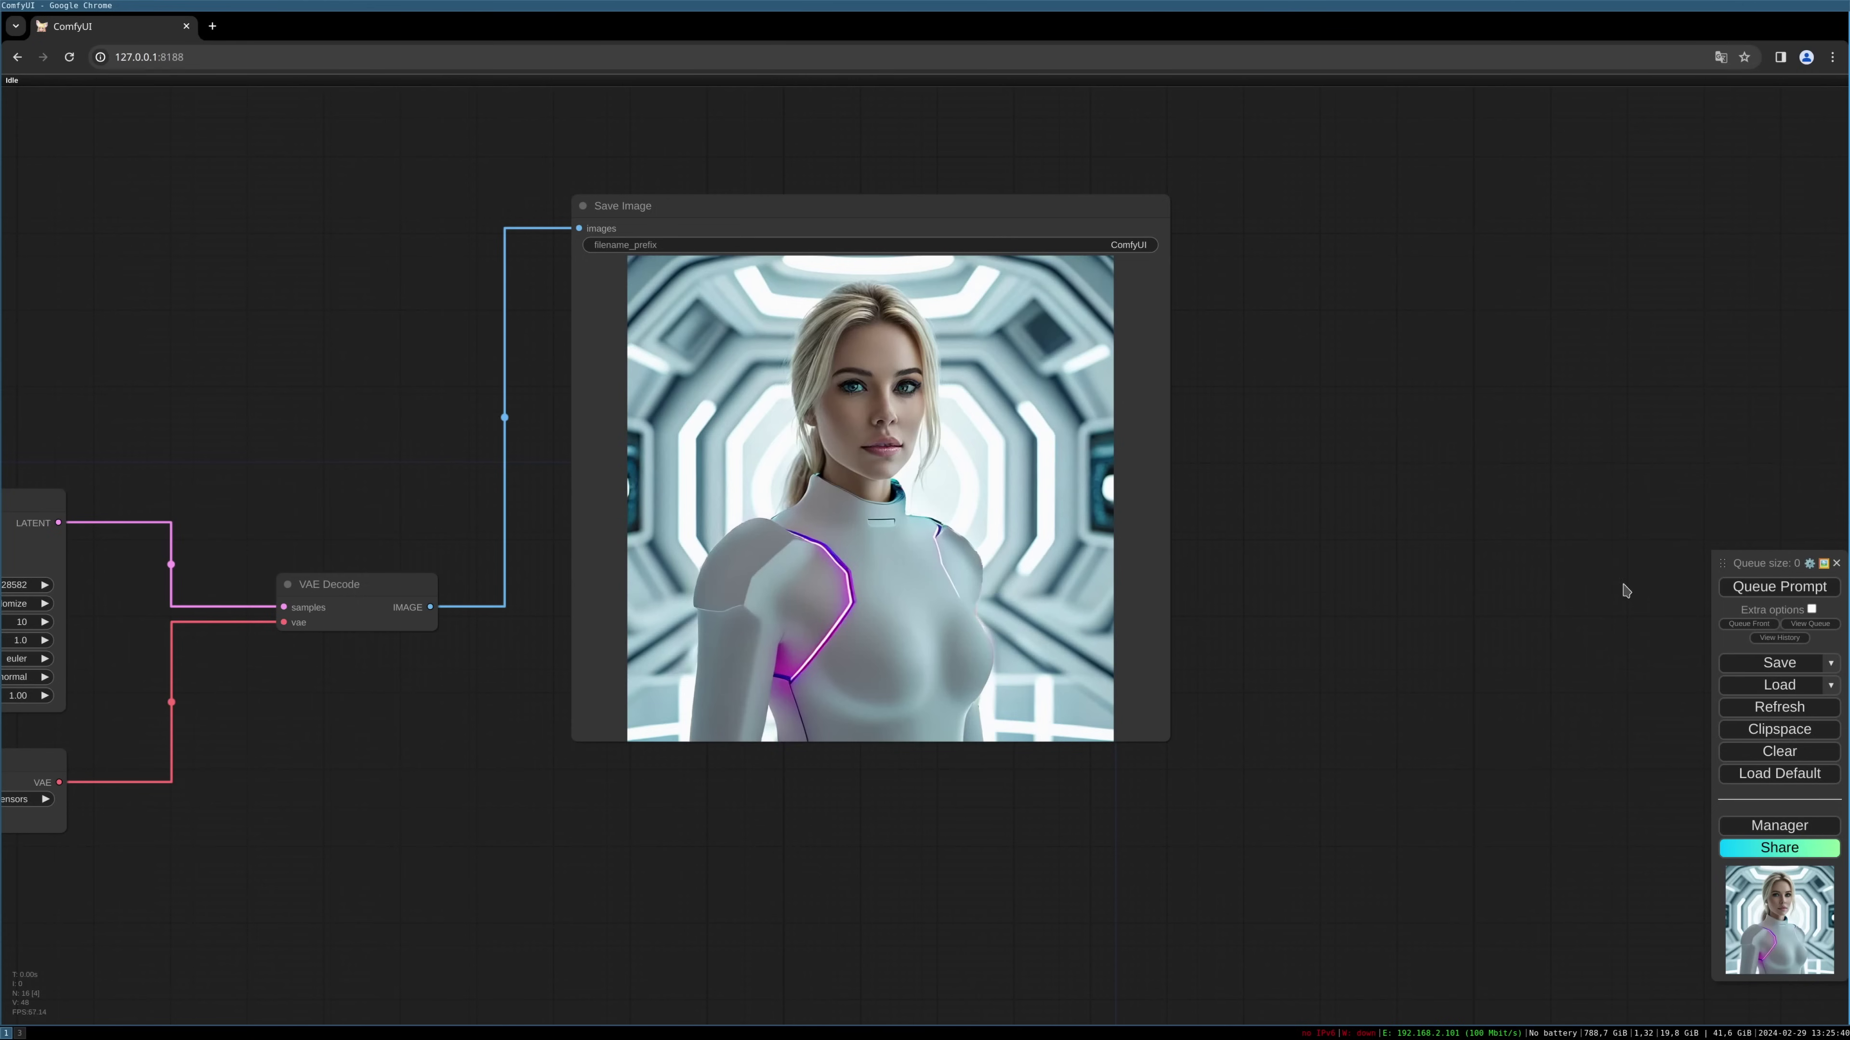
{"action": "left_click", "coordinate": [1766, 592]}
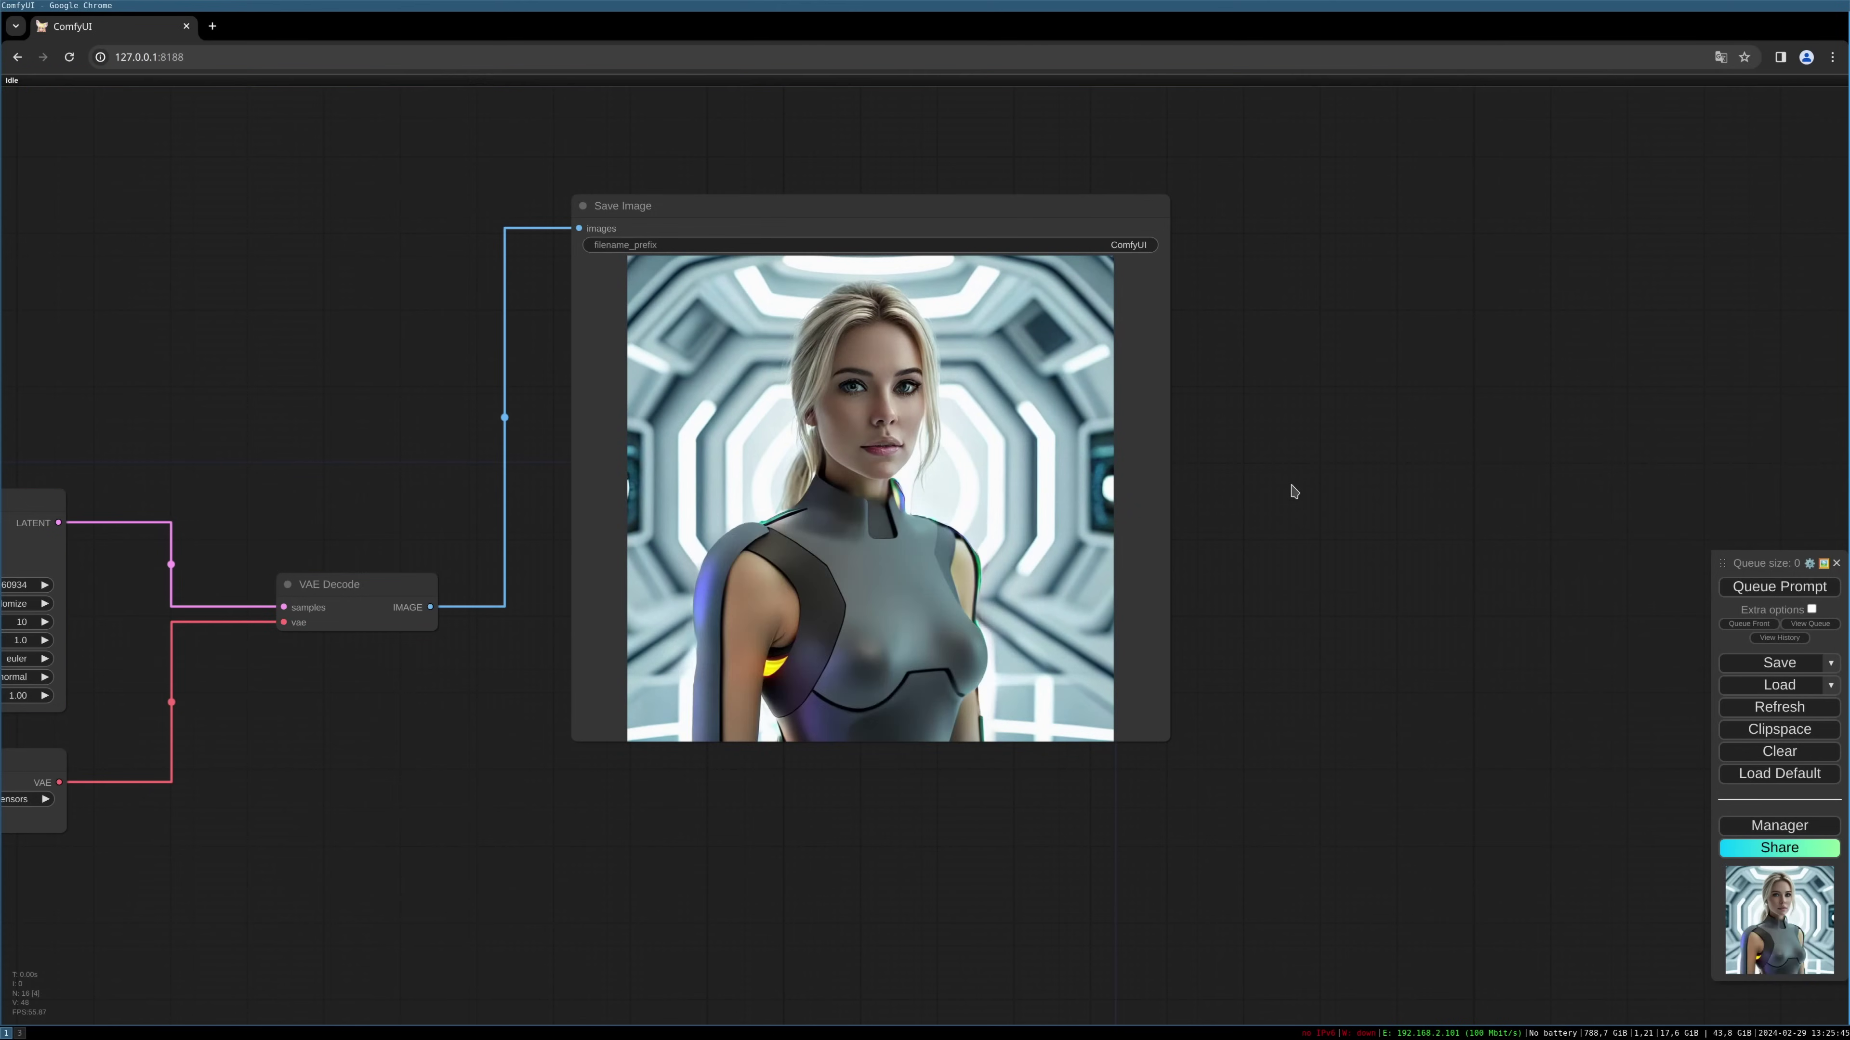
Step: Raise grow_mask_by on the VAE Encode (for Inpainting) node from 6 to 20
{"action": "left_click_drag", "start_coordinate": [500, 740], "coordinate": [1121, 628]}
{"action": "left_click_drag", "start_coordinate": [286, 654], "coordinate": [1289, 674]}
{"action": "left_click_drag", "start_coordinate": [356, 690], "coordinate": [925, 732]}
{"action": "left_click_drag", "start_coordinate": [502, 729], "coordinate": [708, 700]}
{"action": "scroll", "coordinate": [644, 663], "scroll_direction": "up", "scroll_amount": 3}
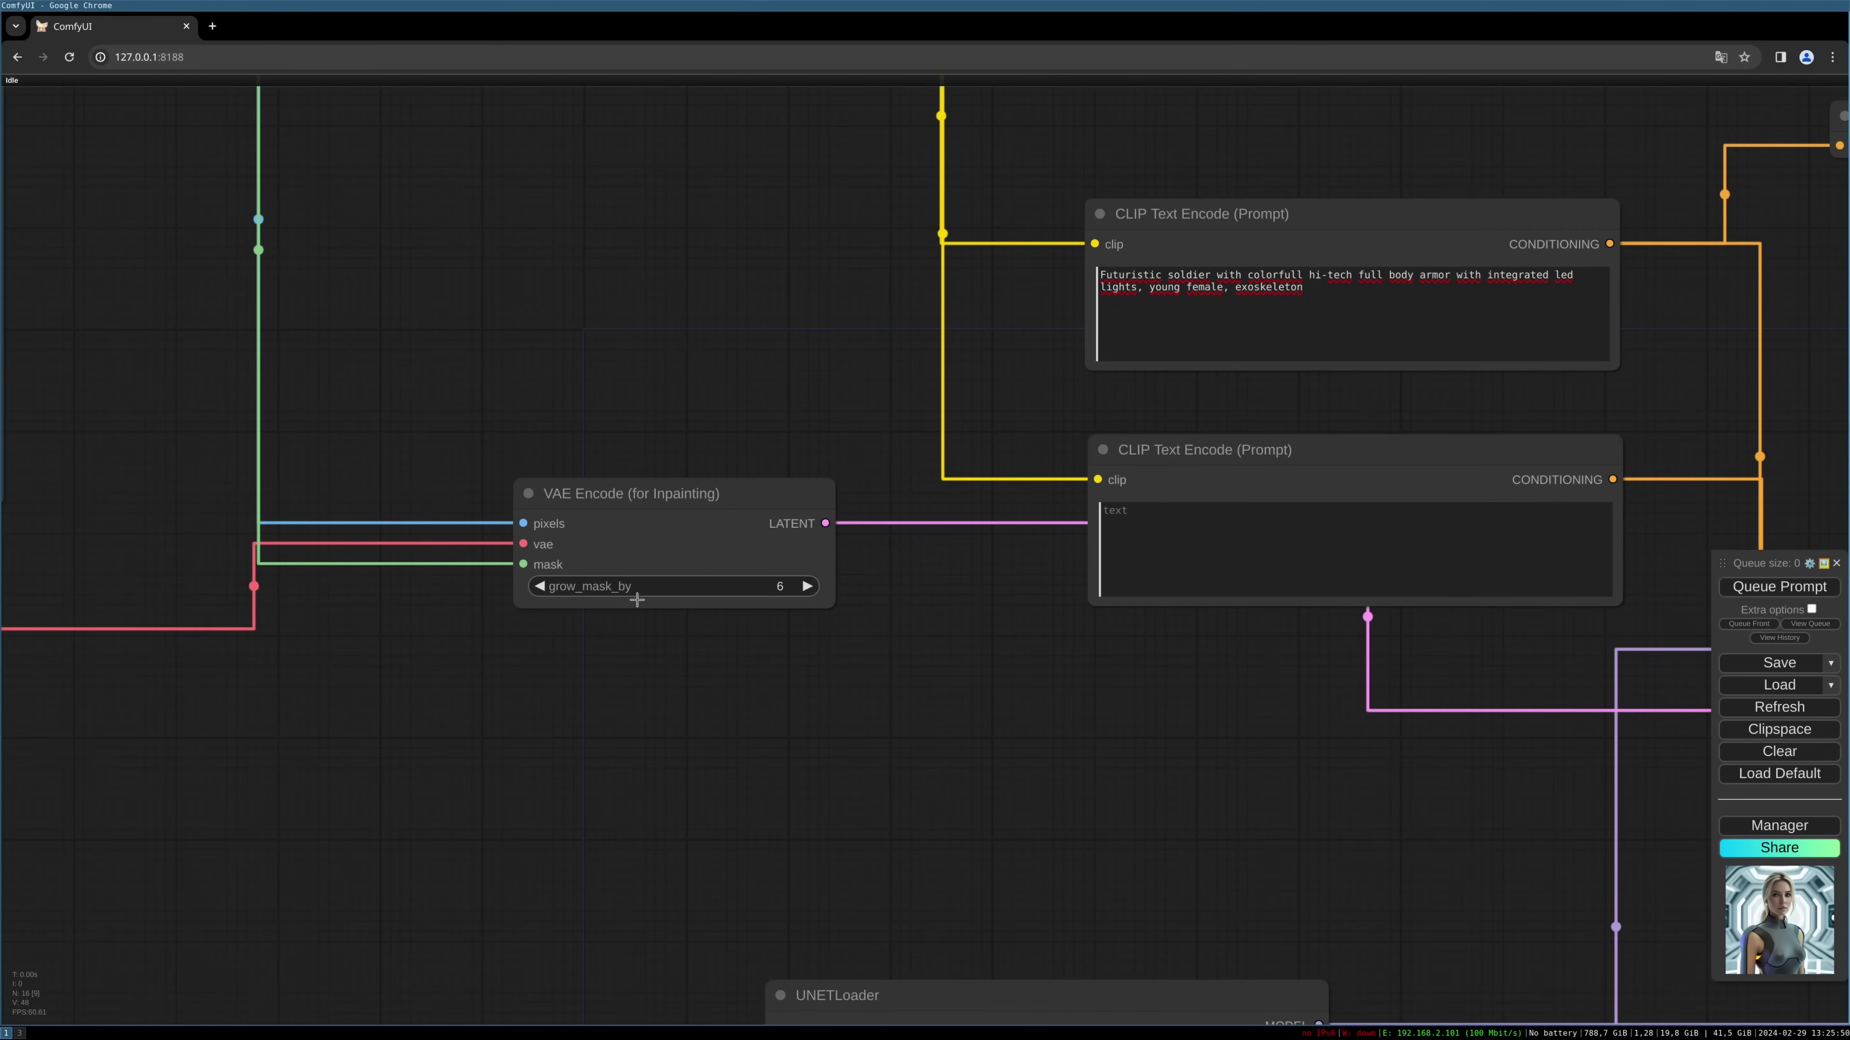
{"action": "left_click", "coordinate": [766, 592]}
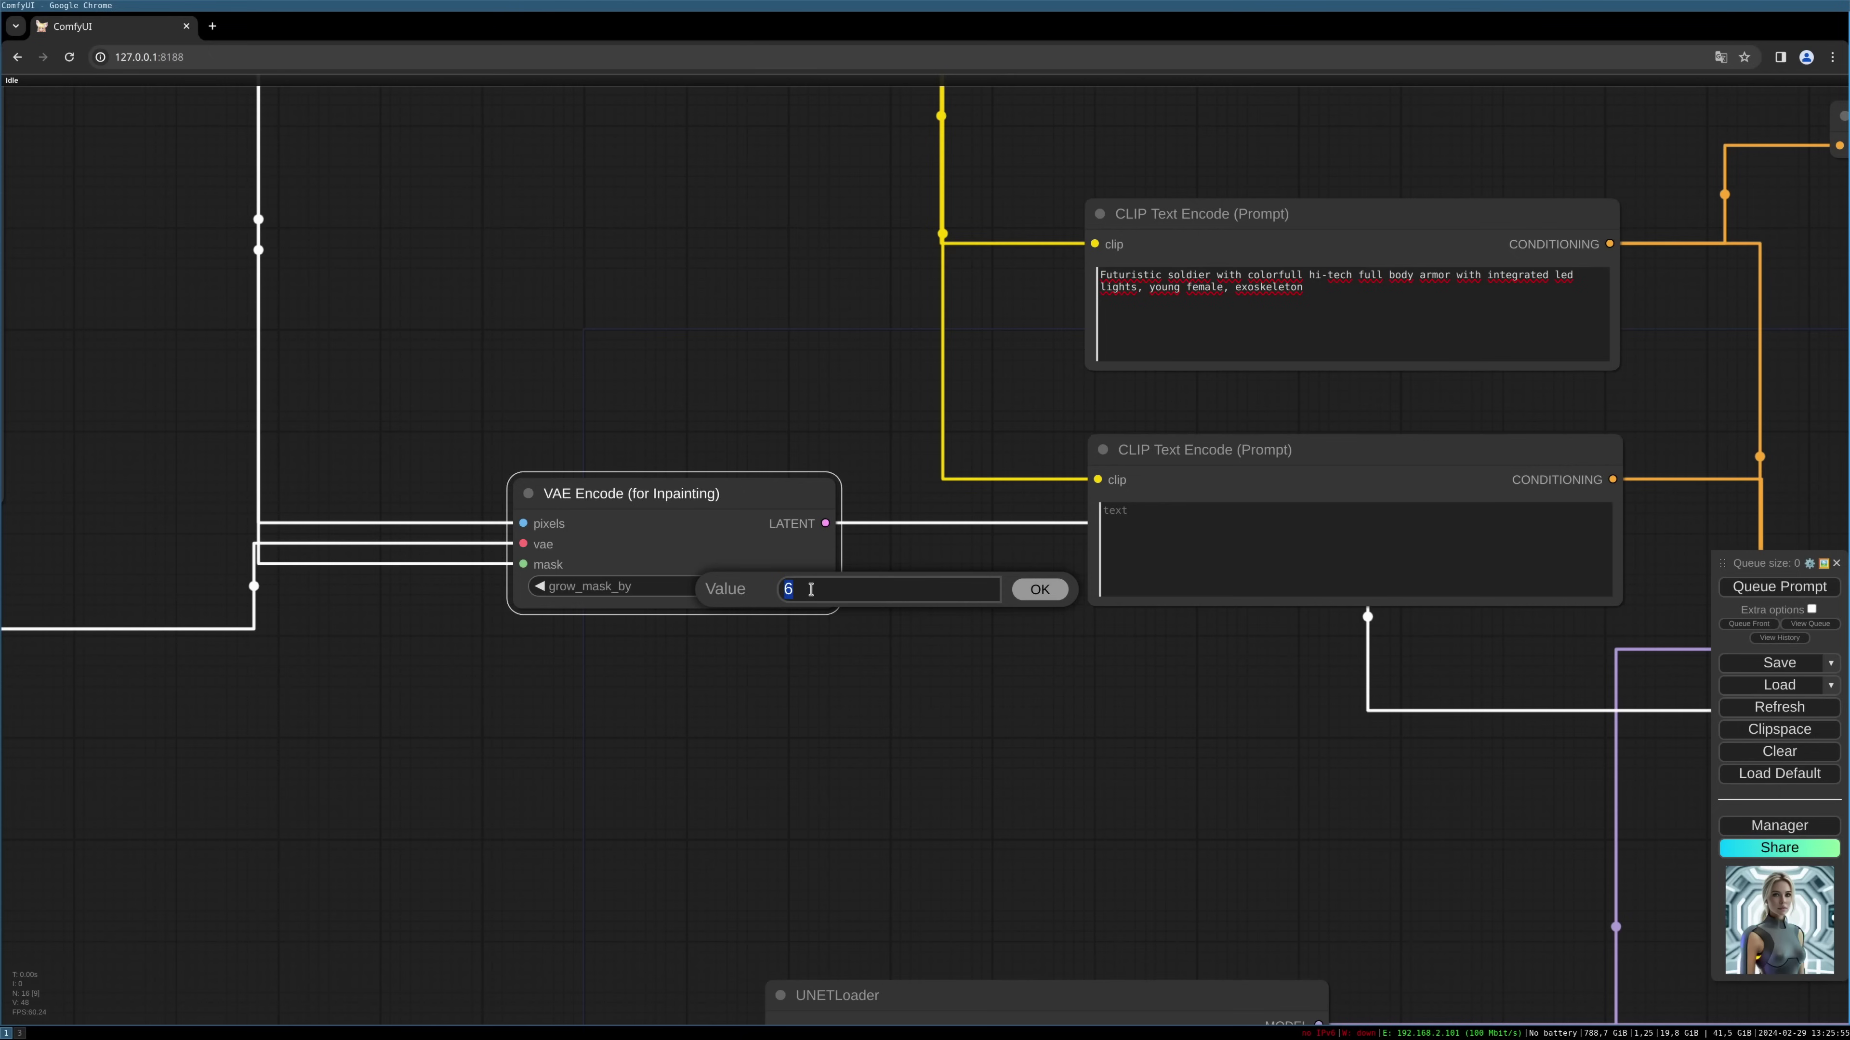
{"action": "type", "text": "20"}
{"action": "left_click", "coordinate": [1039, 589]}
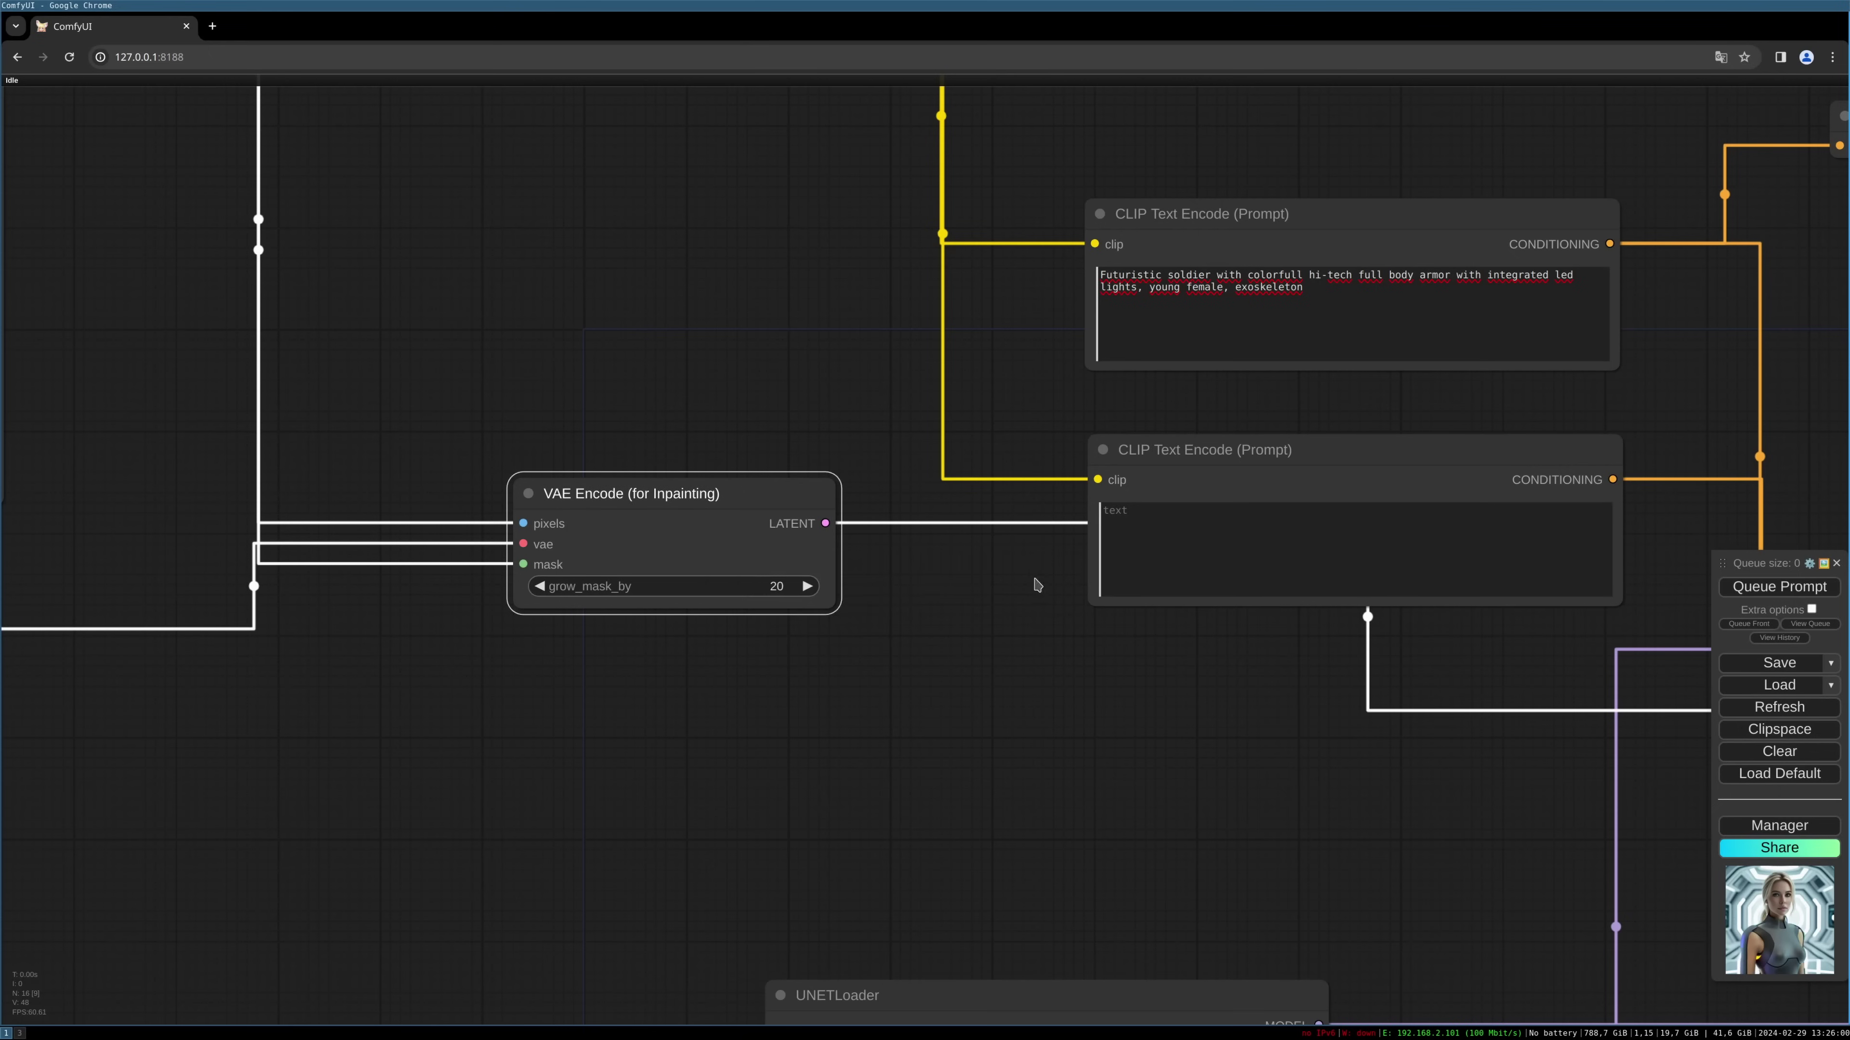
{"action": "left_click_drag", "start_coordinate": [1031, 578], "coordinate": [530, 566]}
{"action": "left_click", "coordinate": [663, 554]}
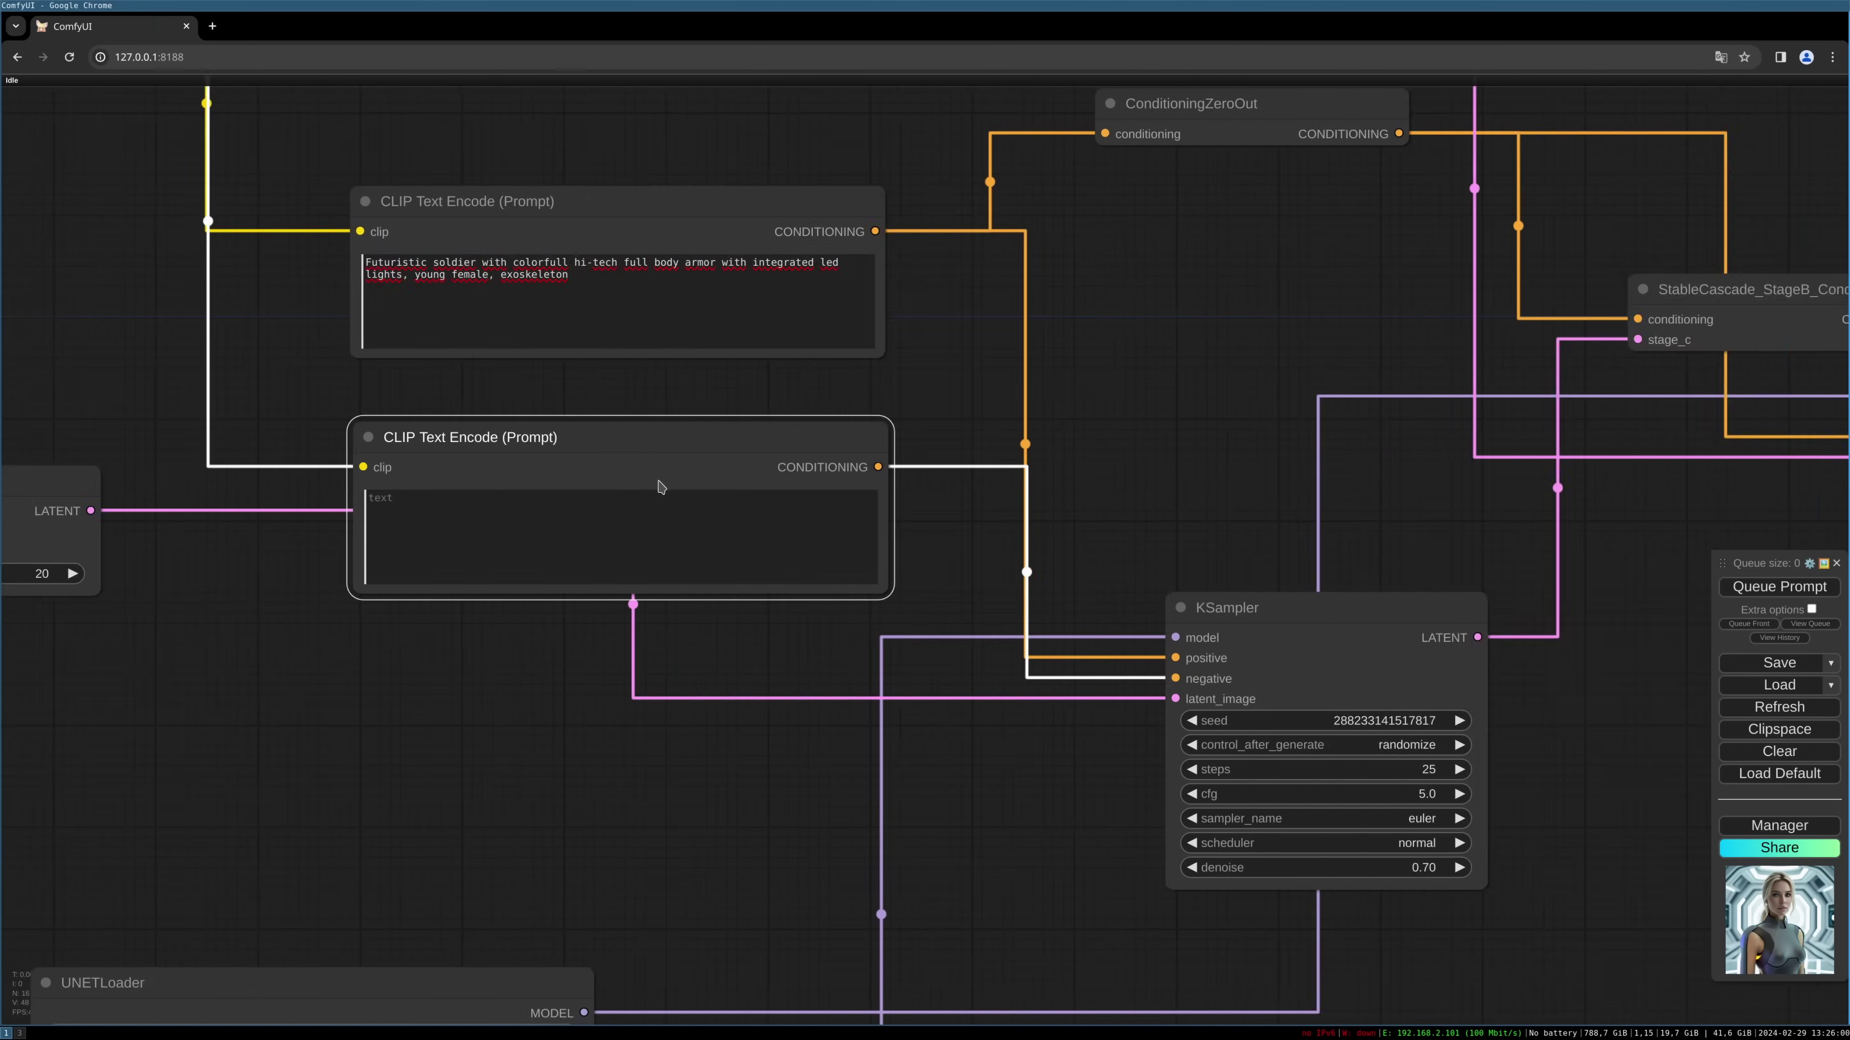
Step: Queue two runs with the grow_mask_by 20 mask for new LED armor variations
{"action": "scroll", "coordinate": [662, 487], "scroll_direction": "right", "scroll_amount": 20}
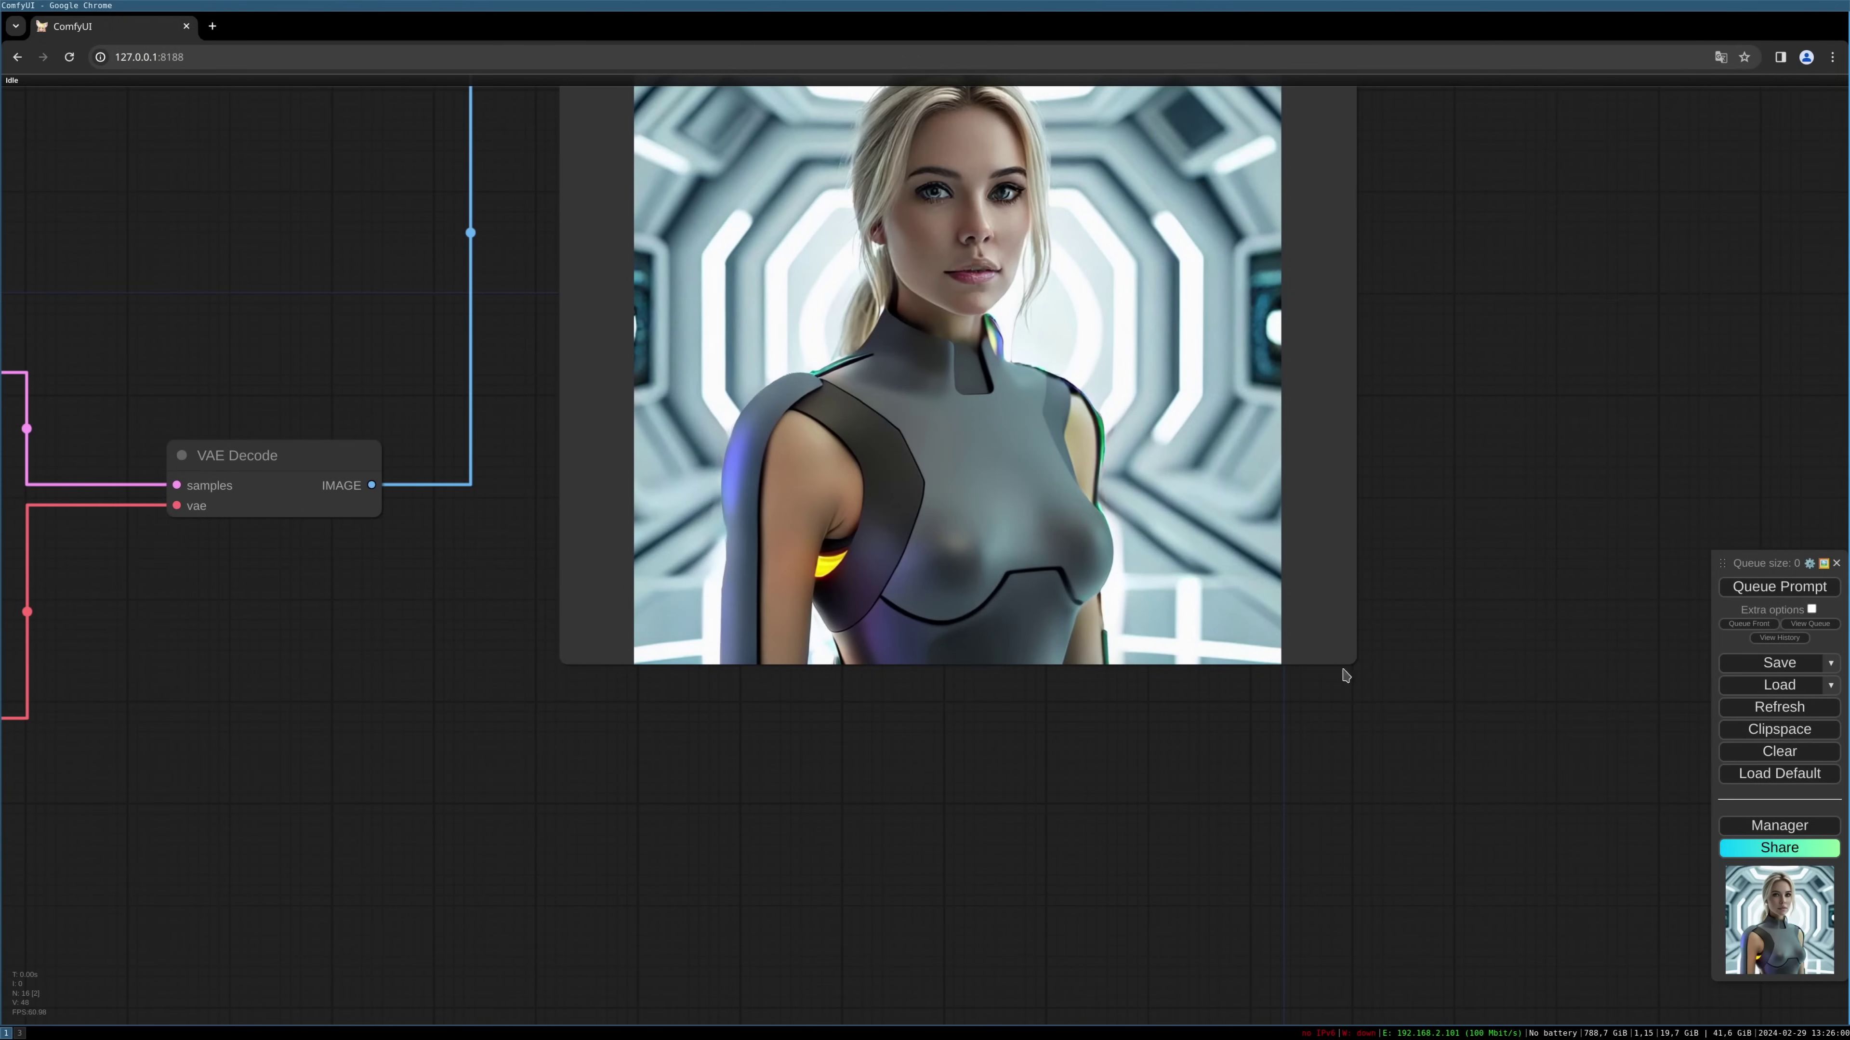
{"action": "key", "text": "ctrl+Return"}
{"action": "scroll", "coordinate": [1369, 714], "scroll_direction": "up", "scroll_amount": 3}
{"action": "scroll", "coordinate": [1369, 714], "scroll_direction": "right", "scroll_amount": 2}
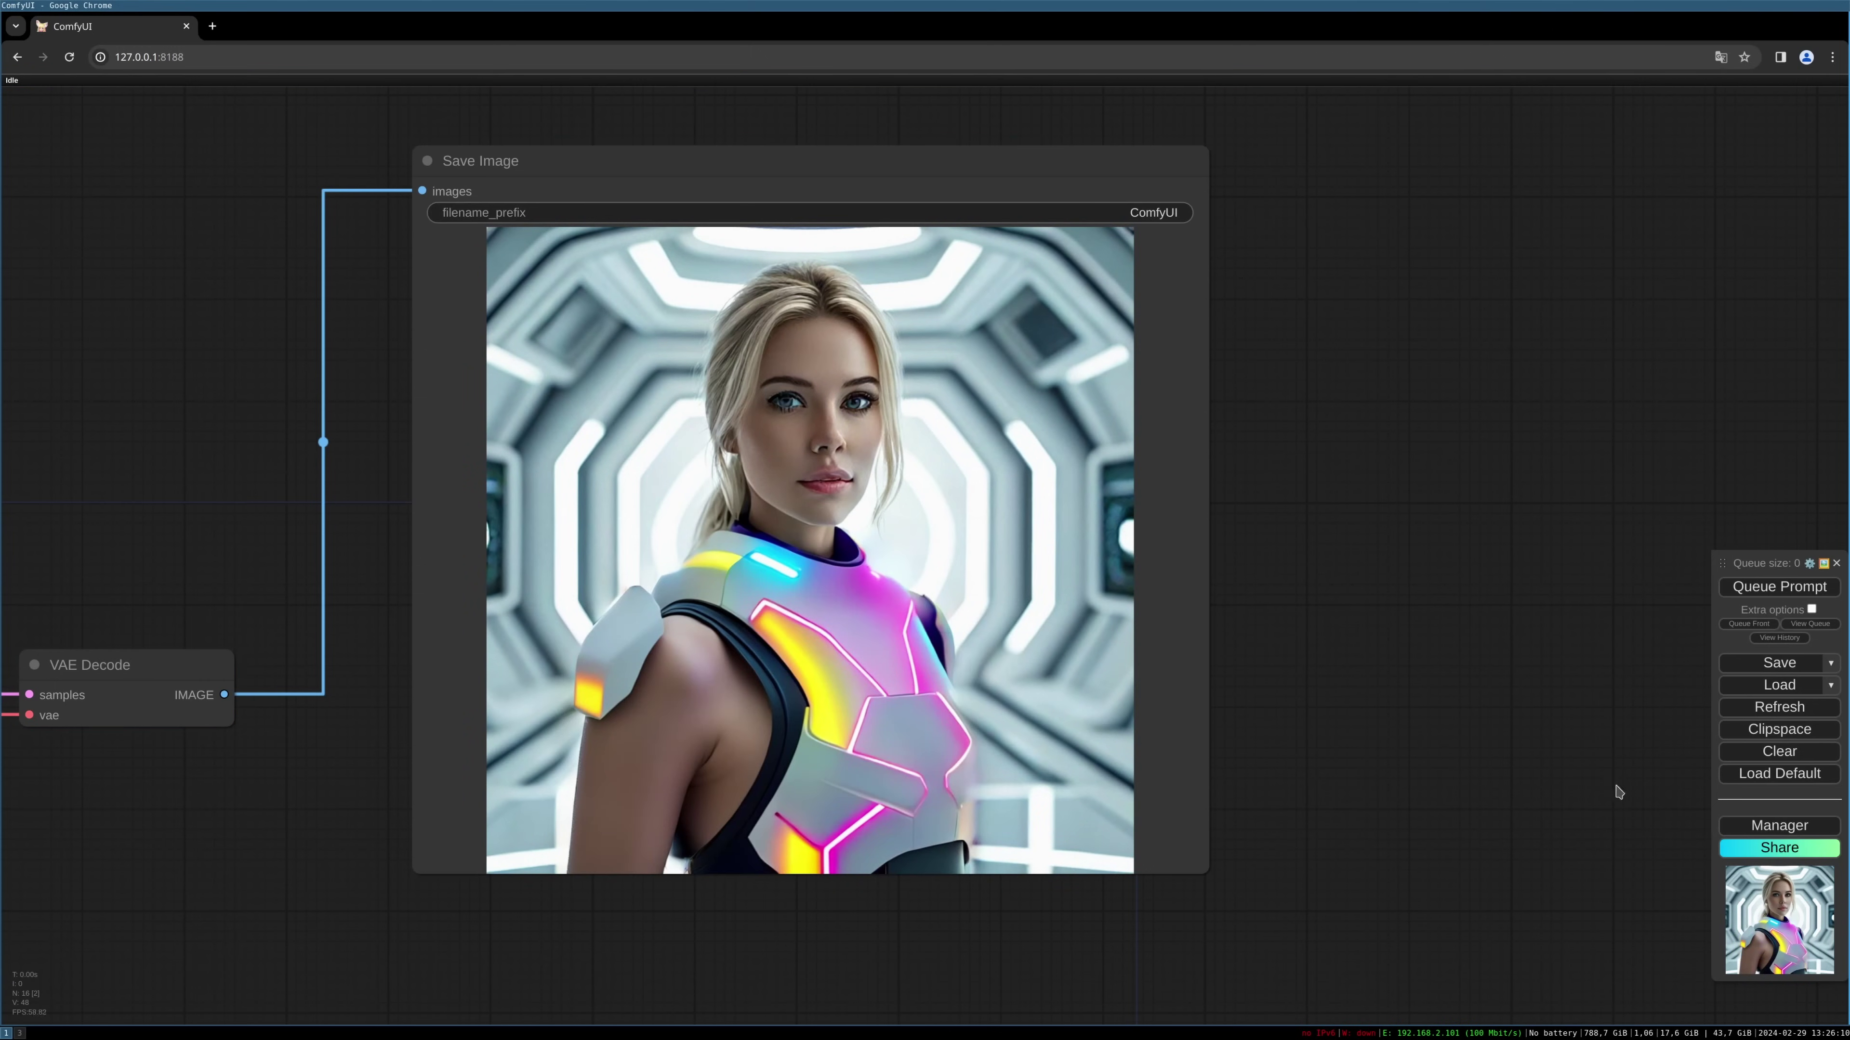
{"action": "left_click", "coordinate": [1766, 589]}
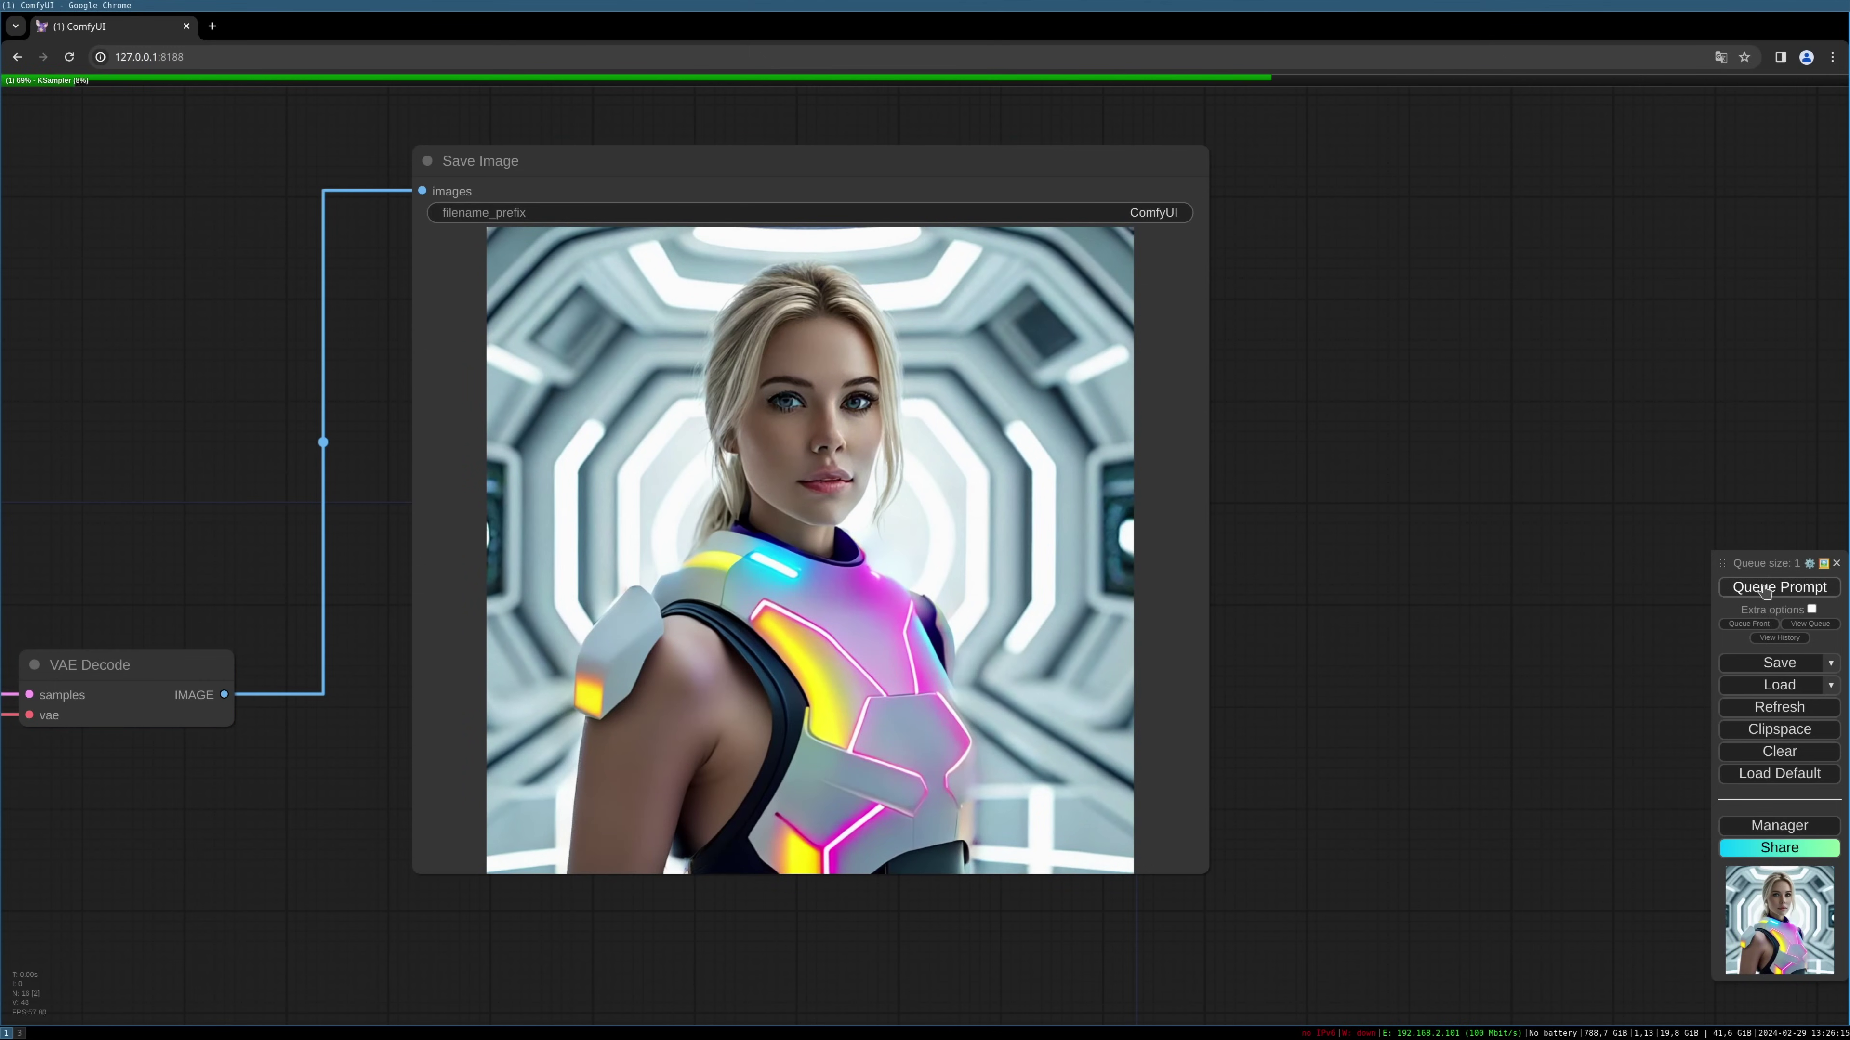